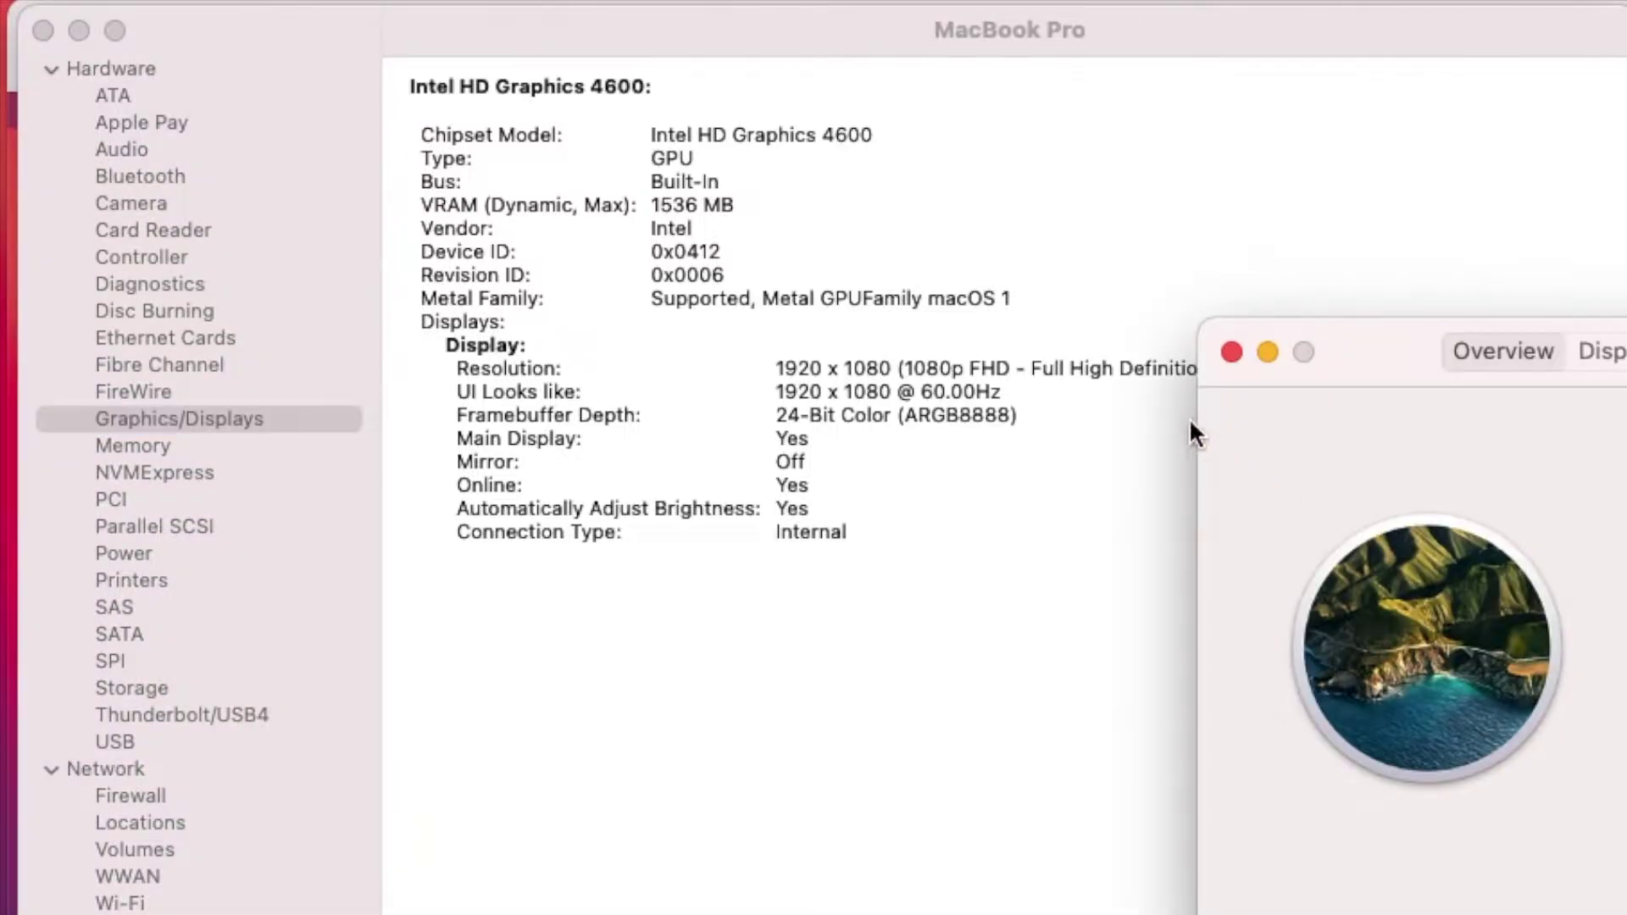
- Run VDADecoderChecker in Terminal, confirming hardware acceleration is fully supported, then close Terminal
click(1230, 353)
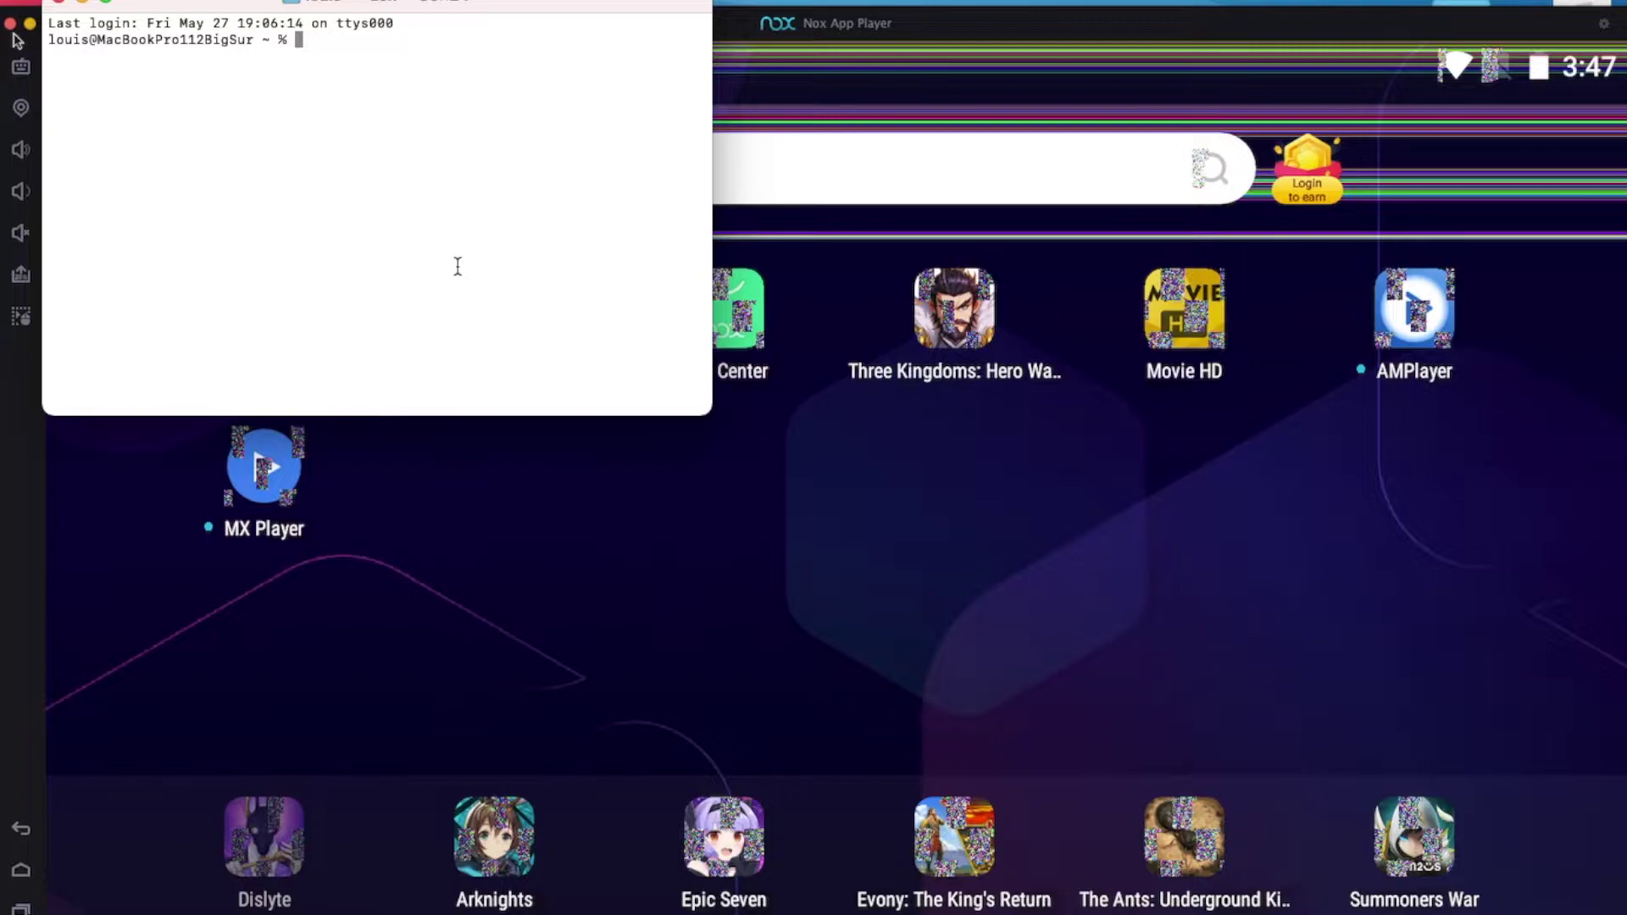
text(/Users/louis/Desktop/VDADecoderChecker)
key(Return)
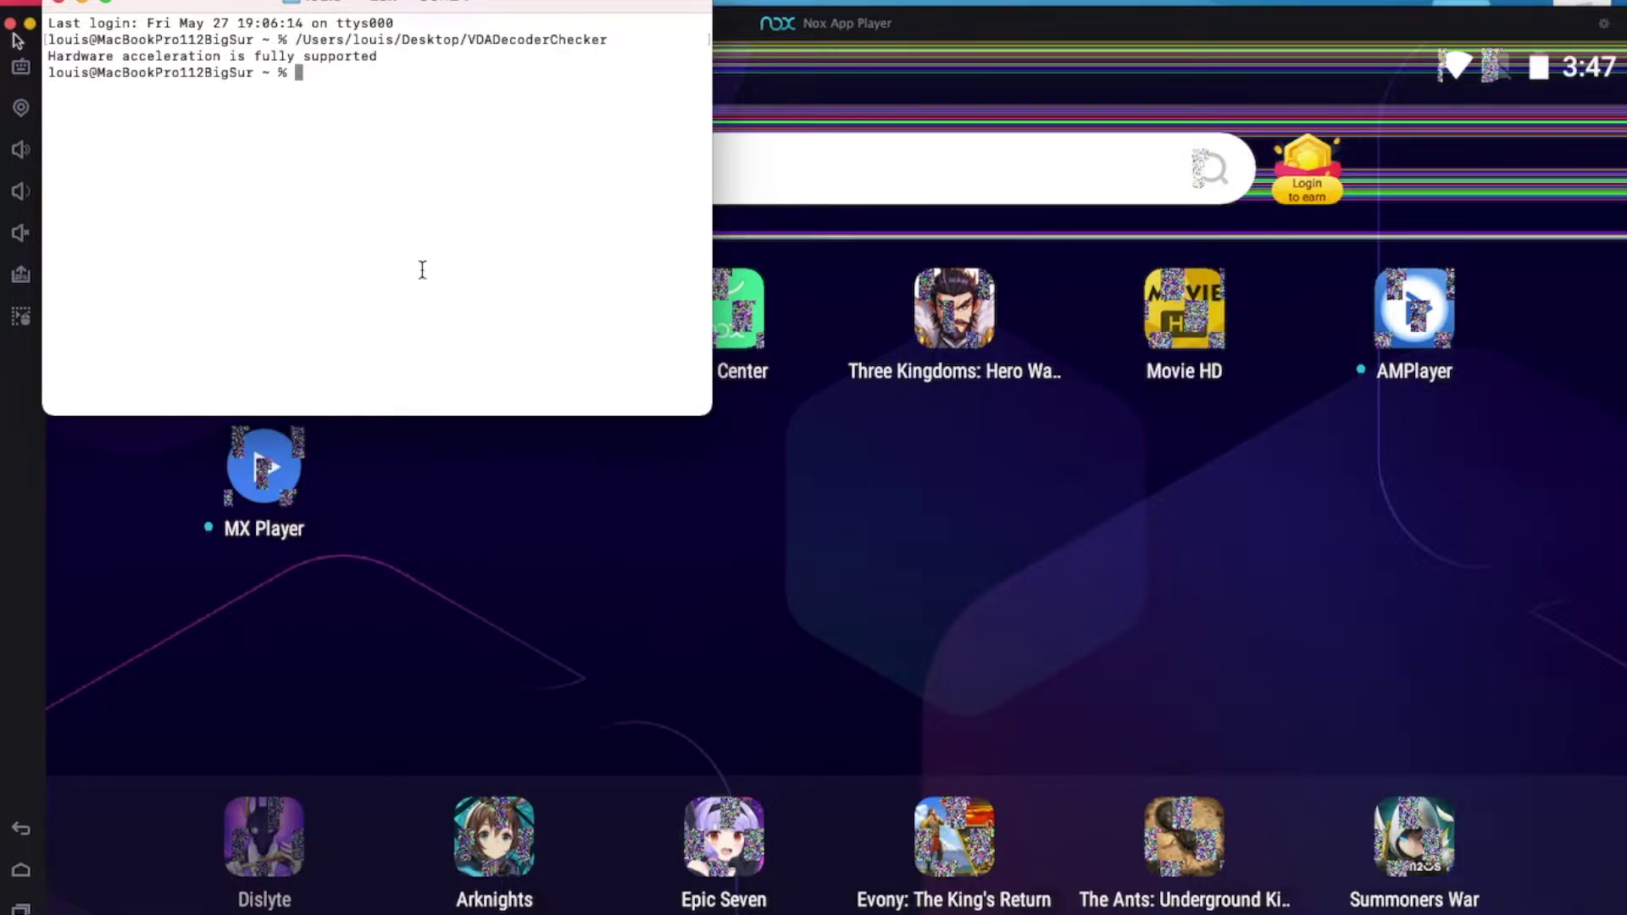
click(59, 5)
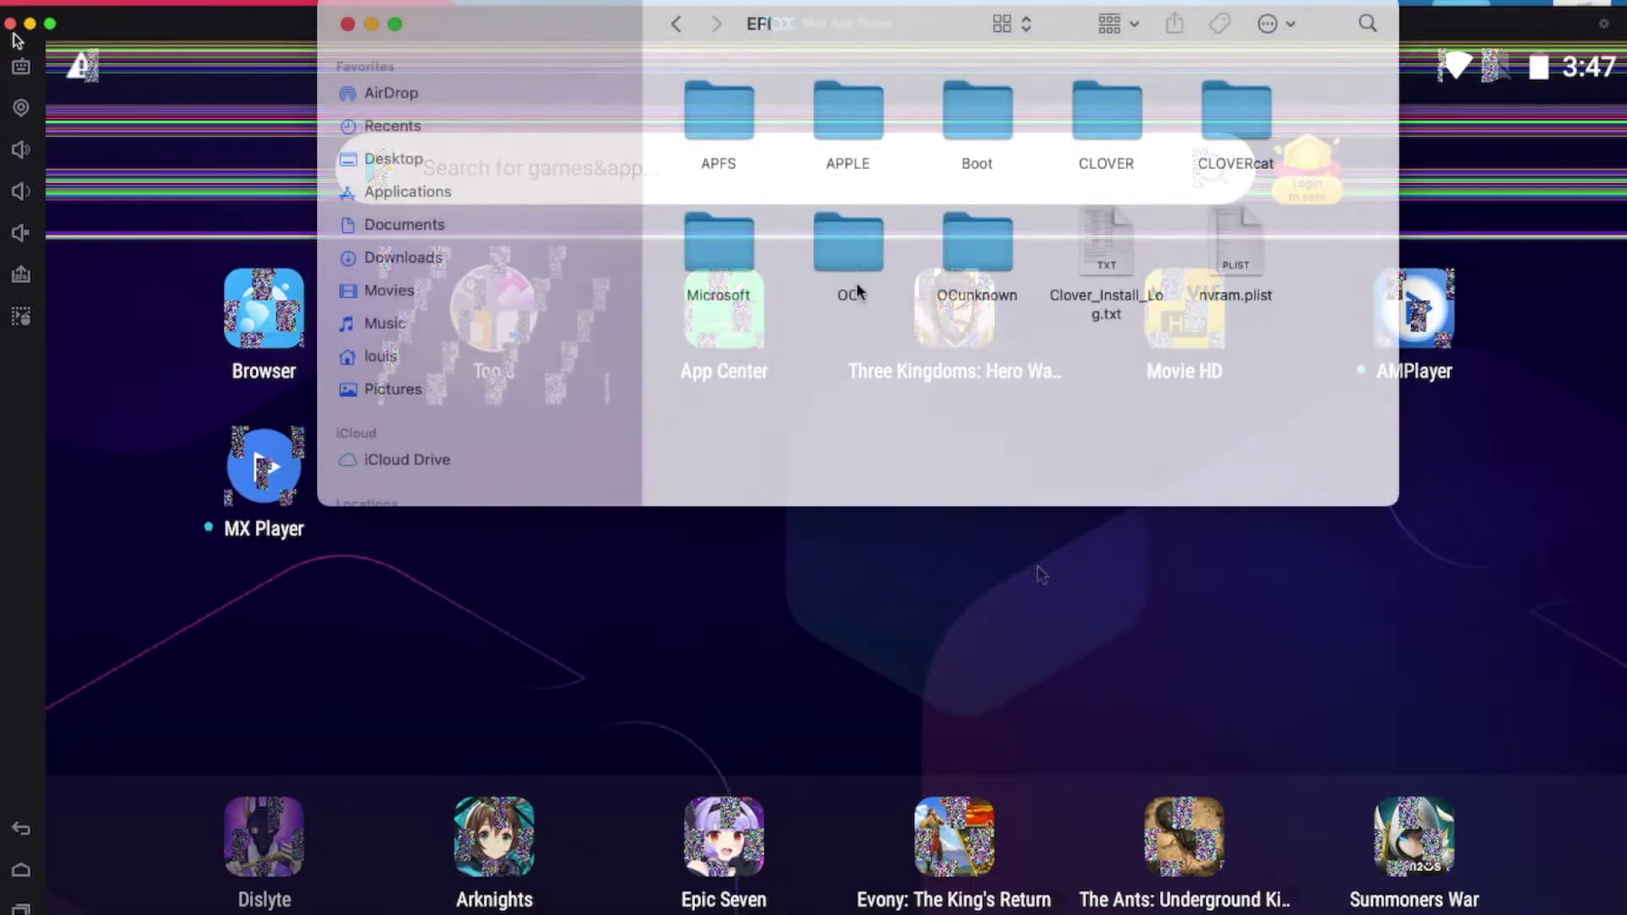
- Browse the EFI folder's OC and CLOVER folders and launch NoxPlayer from the Applications stack
click(856, 264)
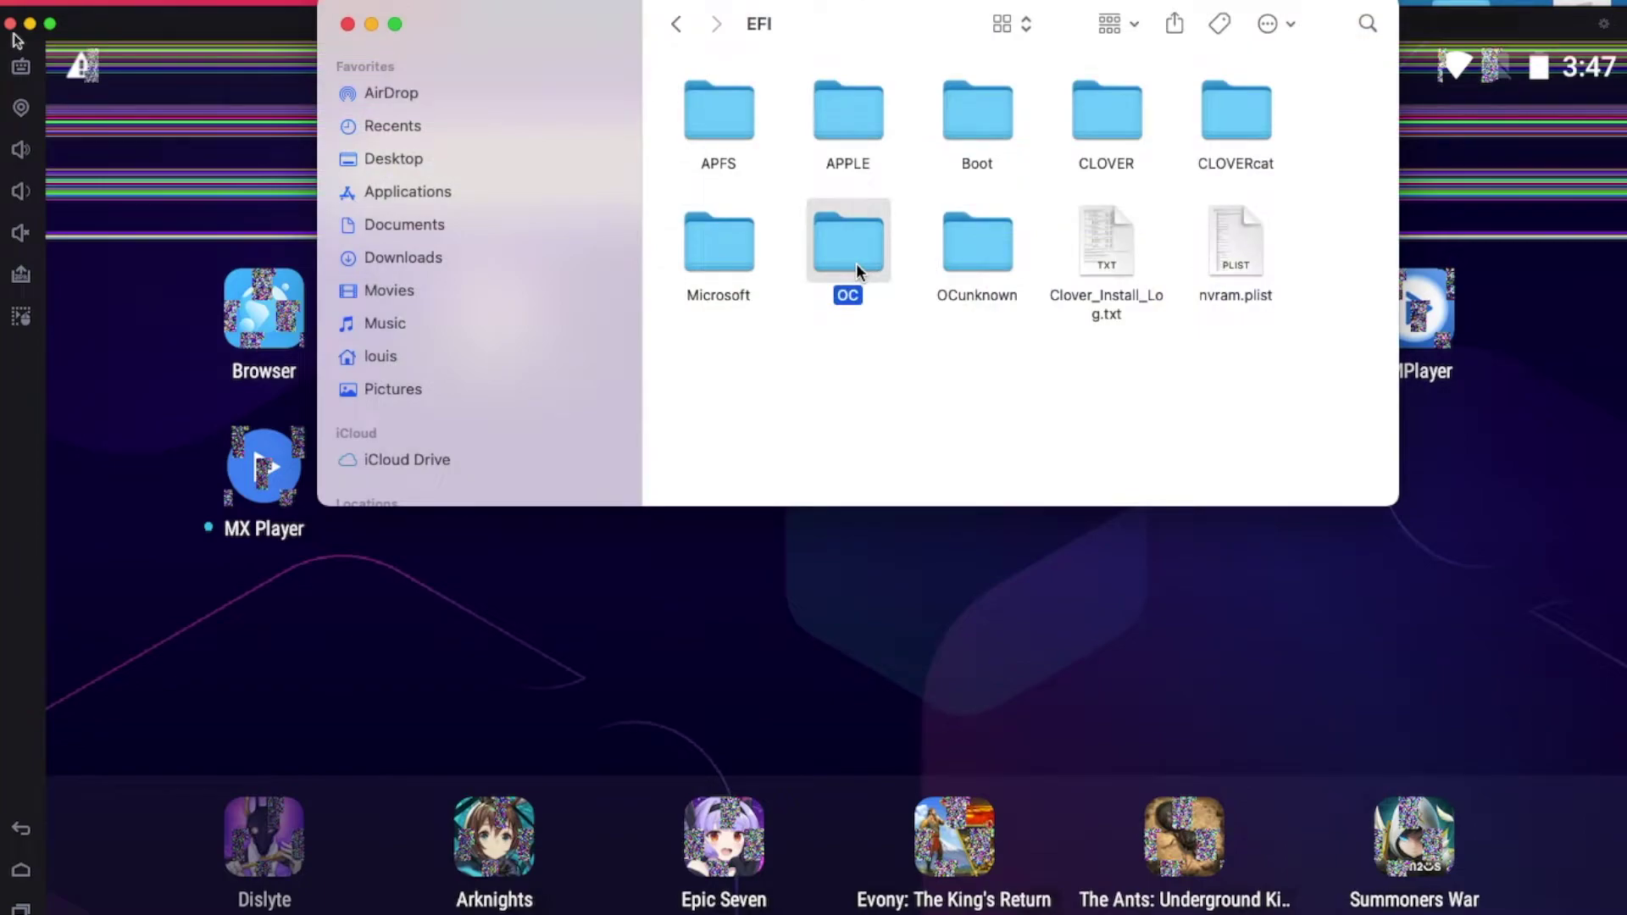
click(683, 583)
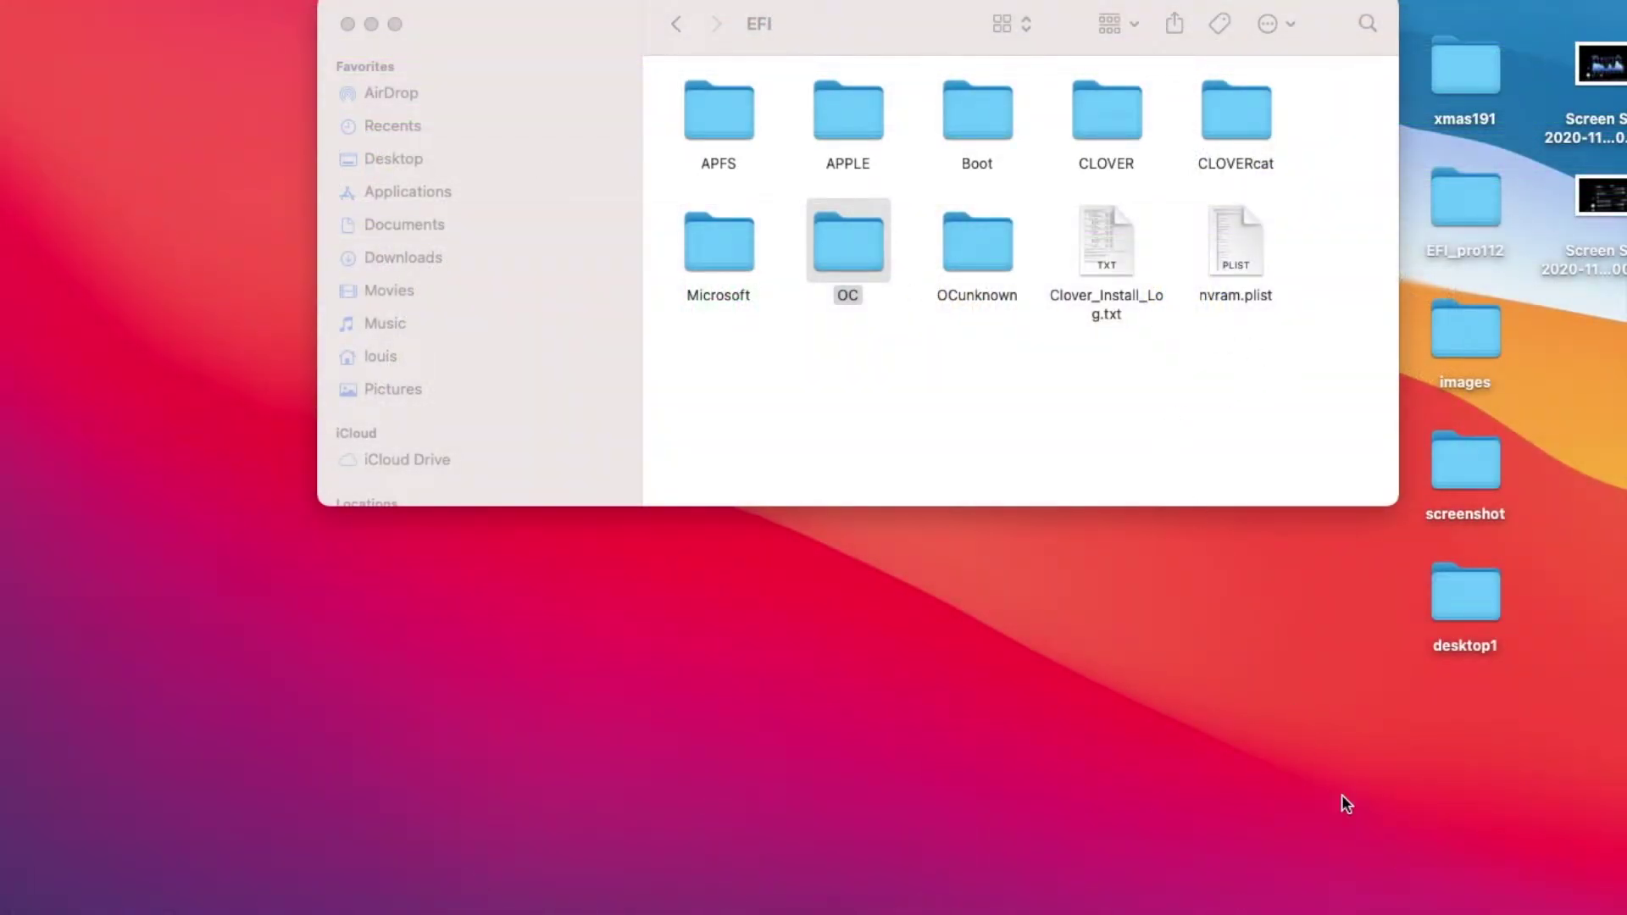
click(1122, 123)
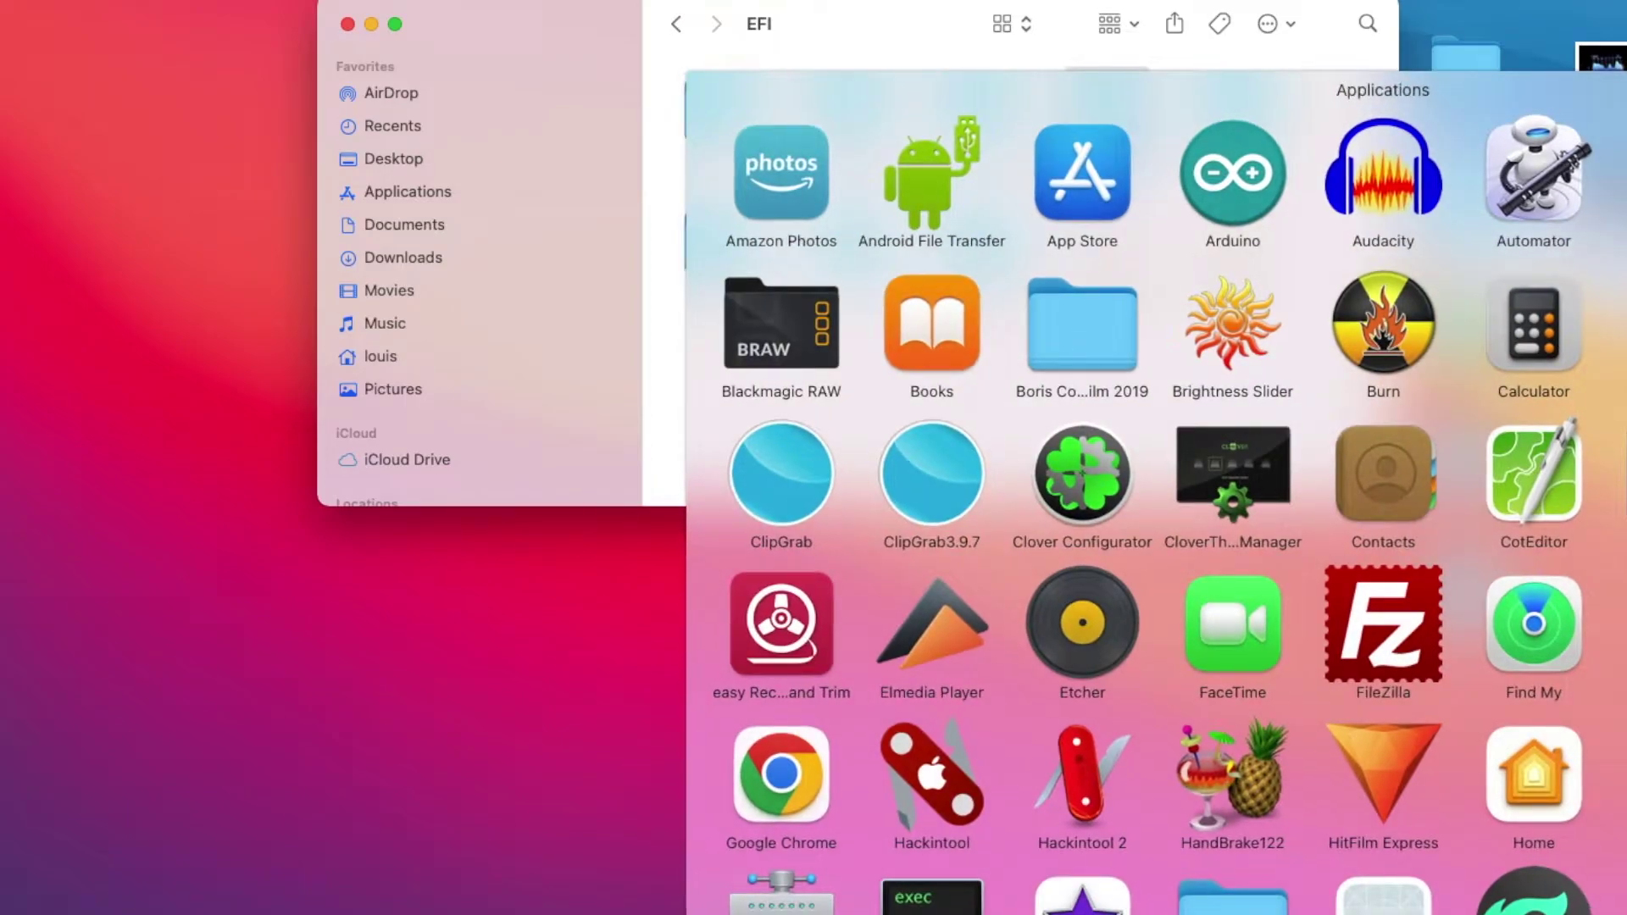
click(1524, 231)
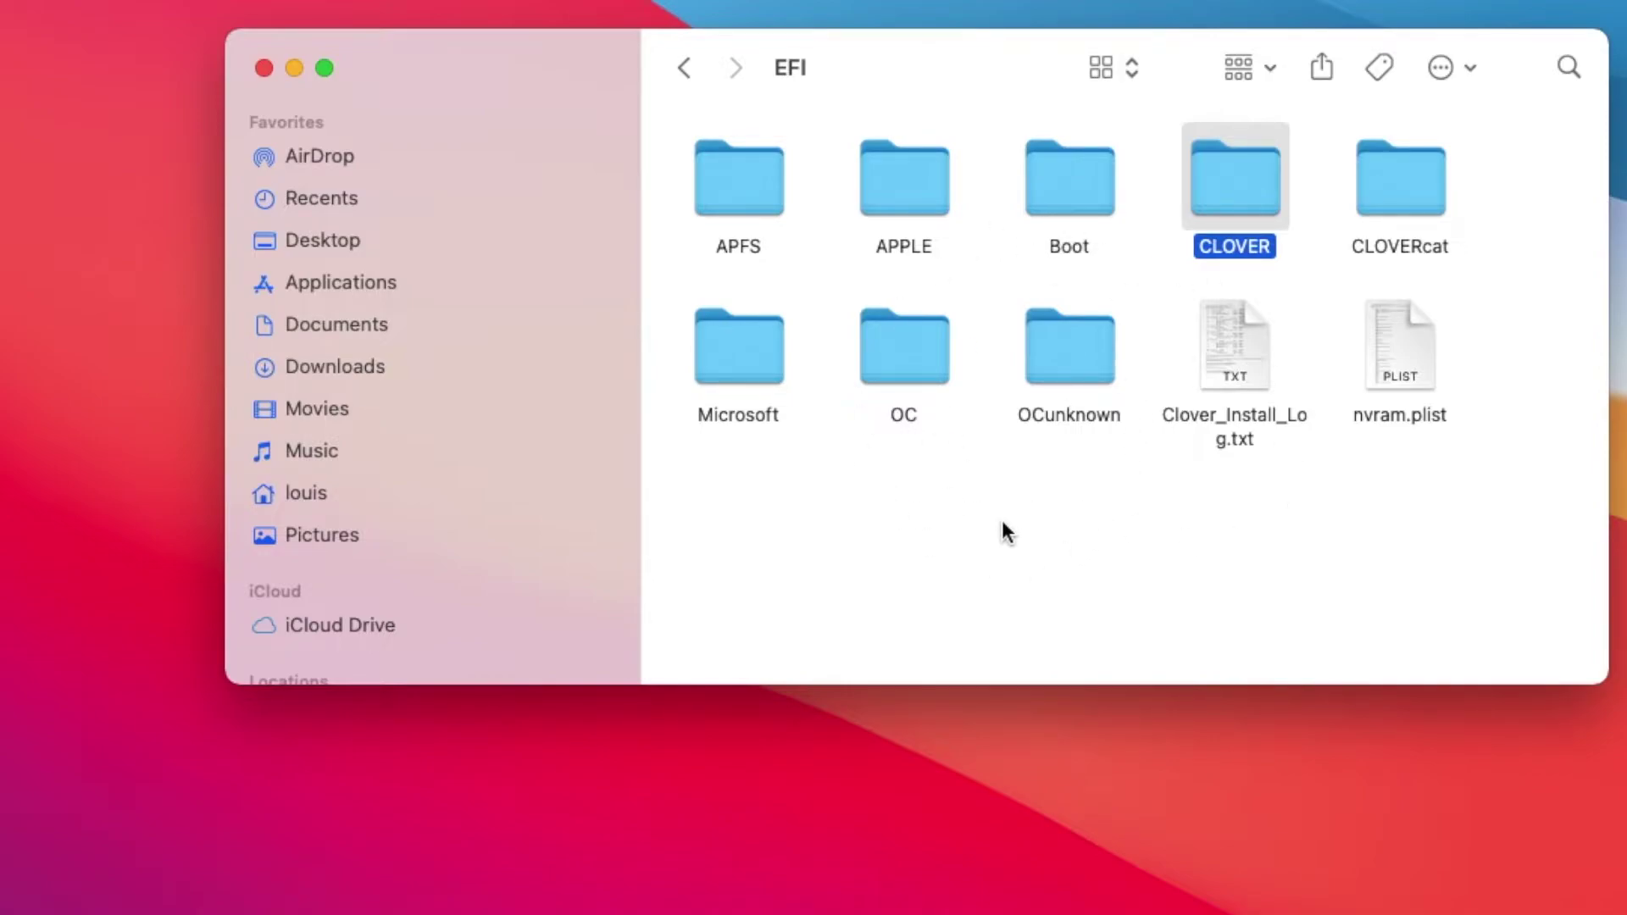
- Open OC/config.plist in Xcode and expand DeviceProperties, glancing at the FakeID entry
double_click(918, 362)
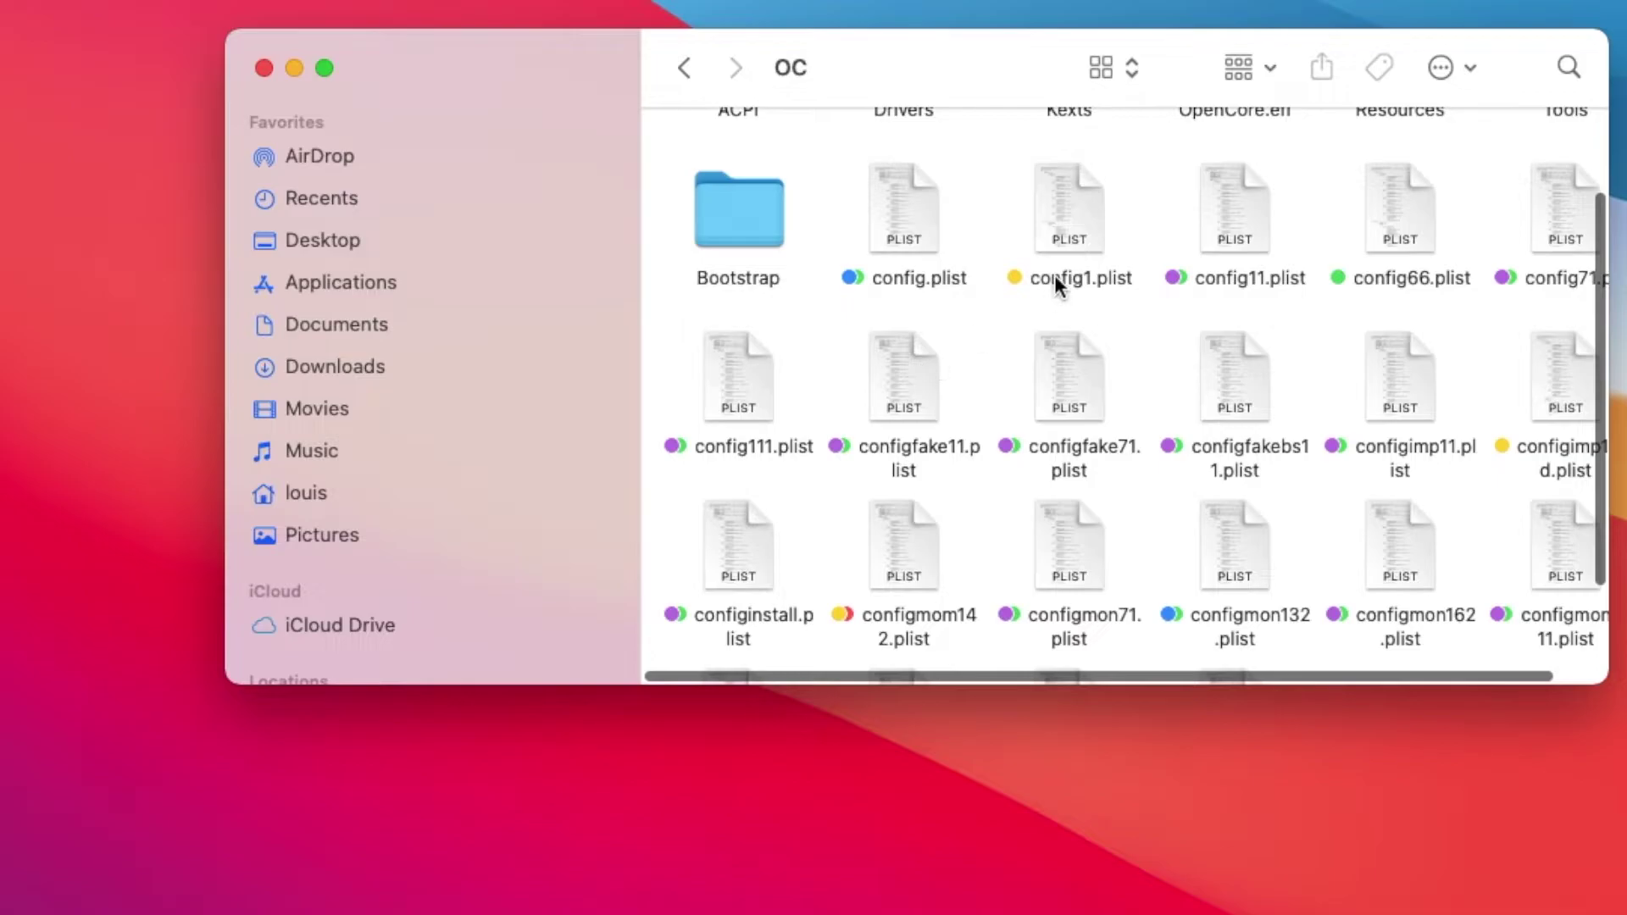
double_click(896, 221)
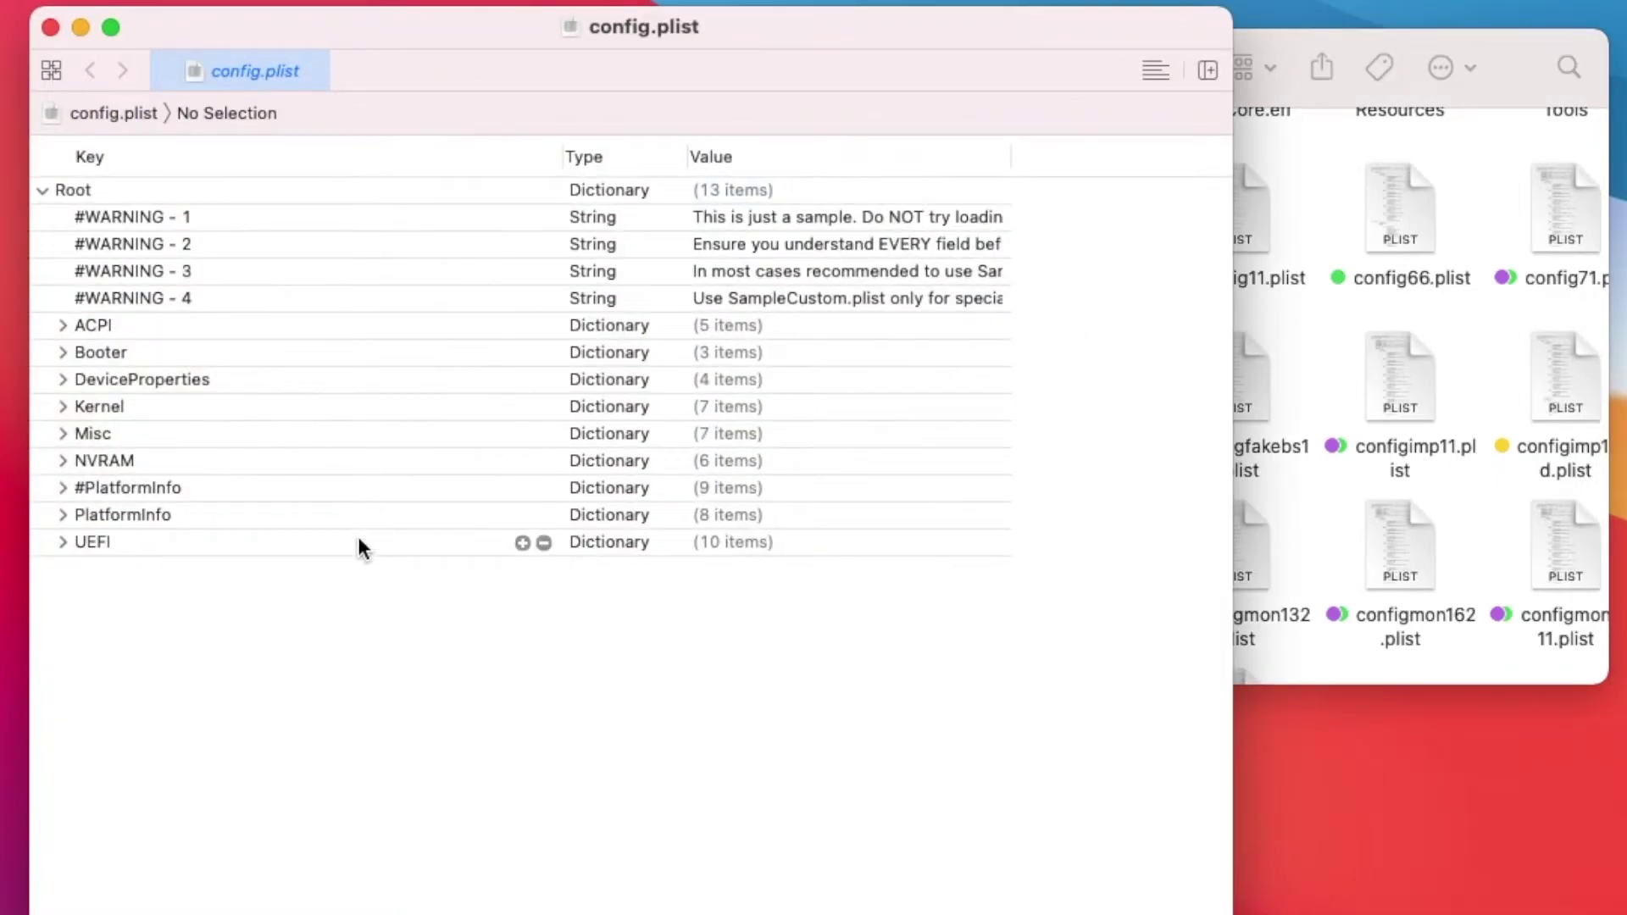
click(62, 381)
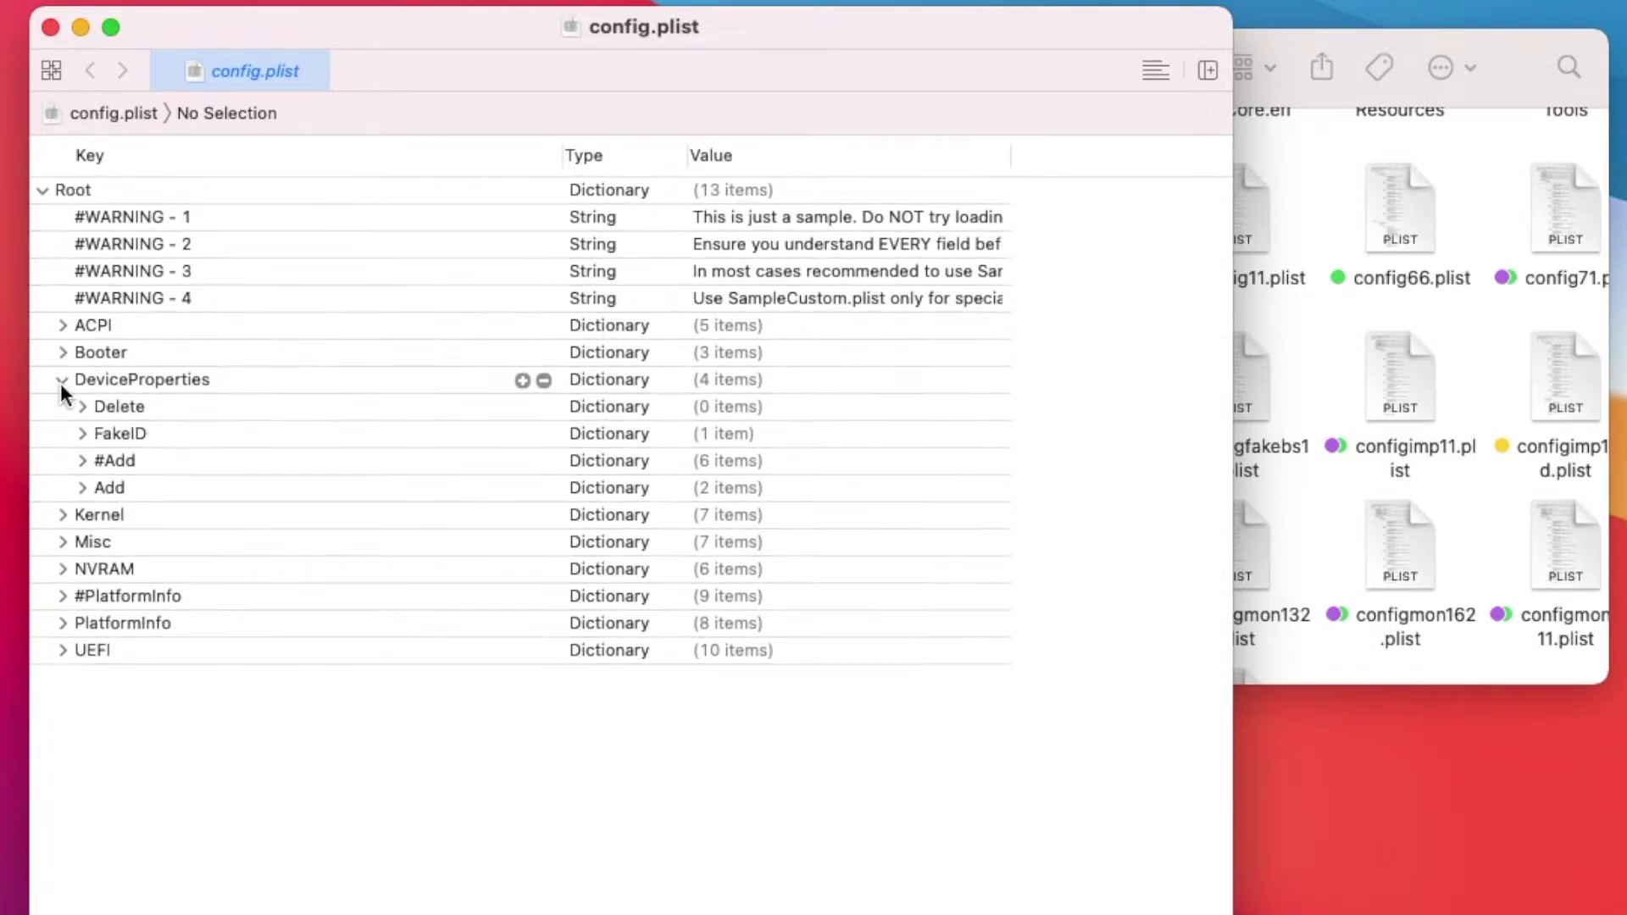
click(80, 436)
- Reveal the PciRoot(0x0)/Pci(0x2,0x0) graphics properties (ig-platform-id 0600260A), then close the plist
click(85, 488)
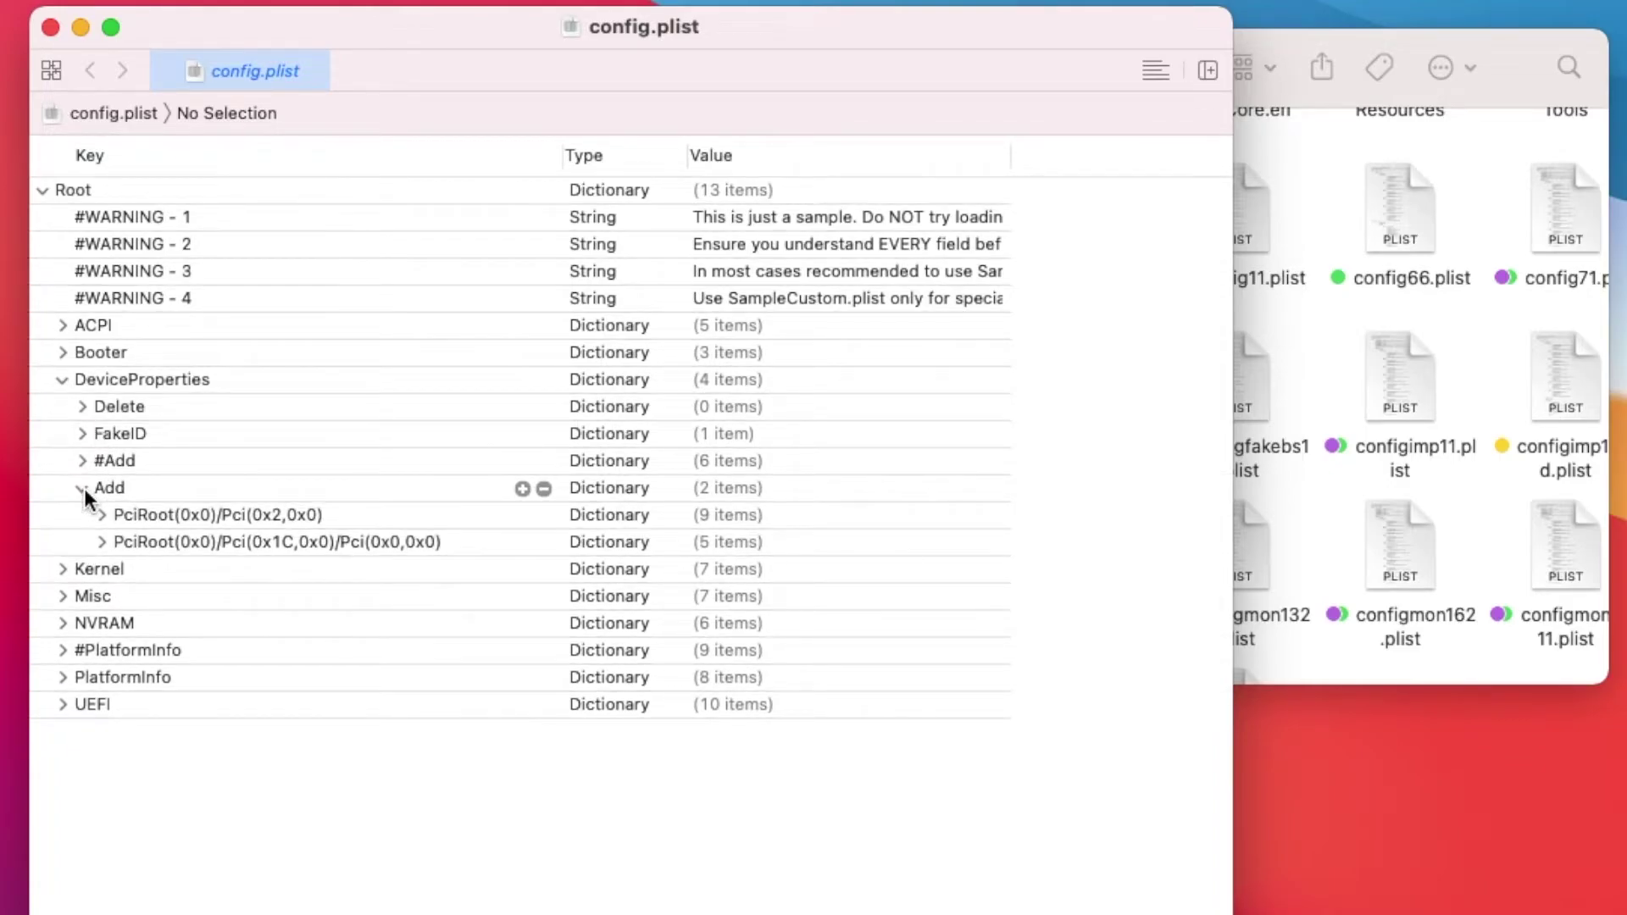
click(100, 513)
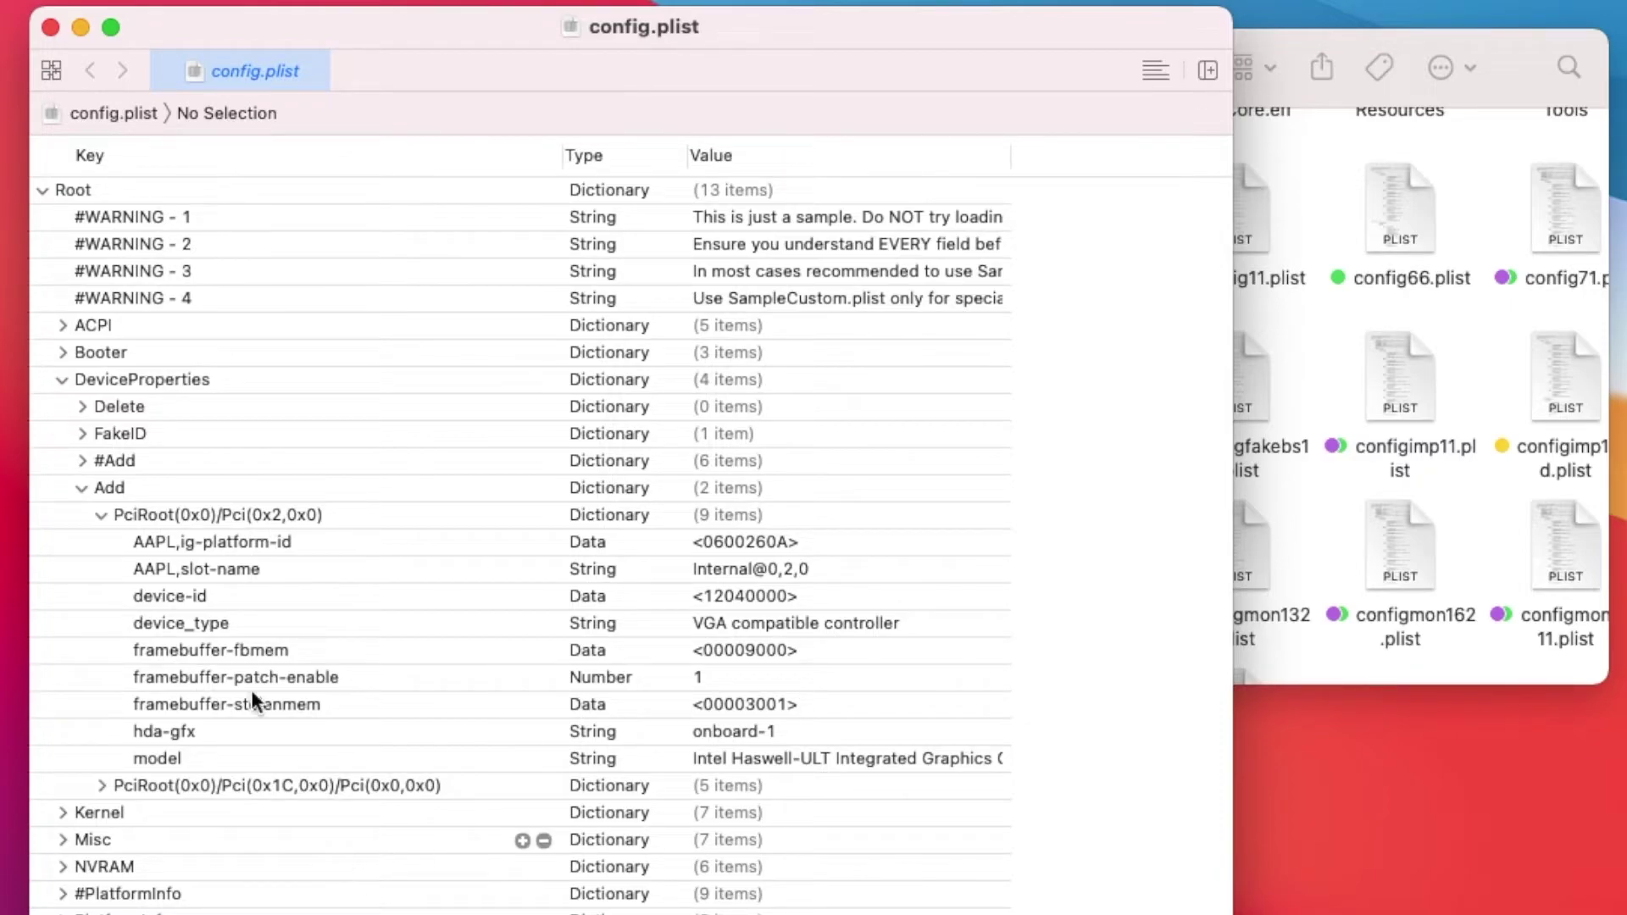
click(52, 28)
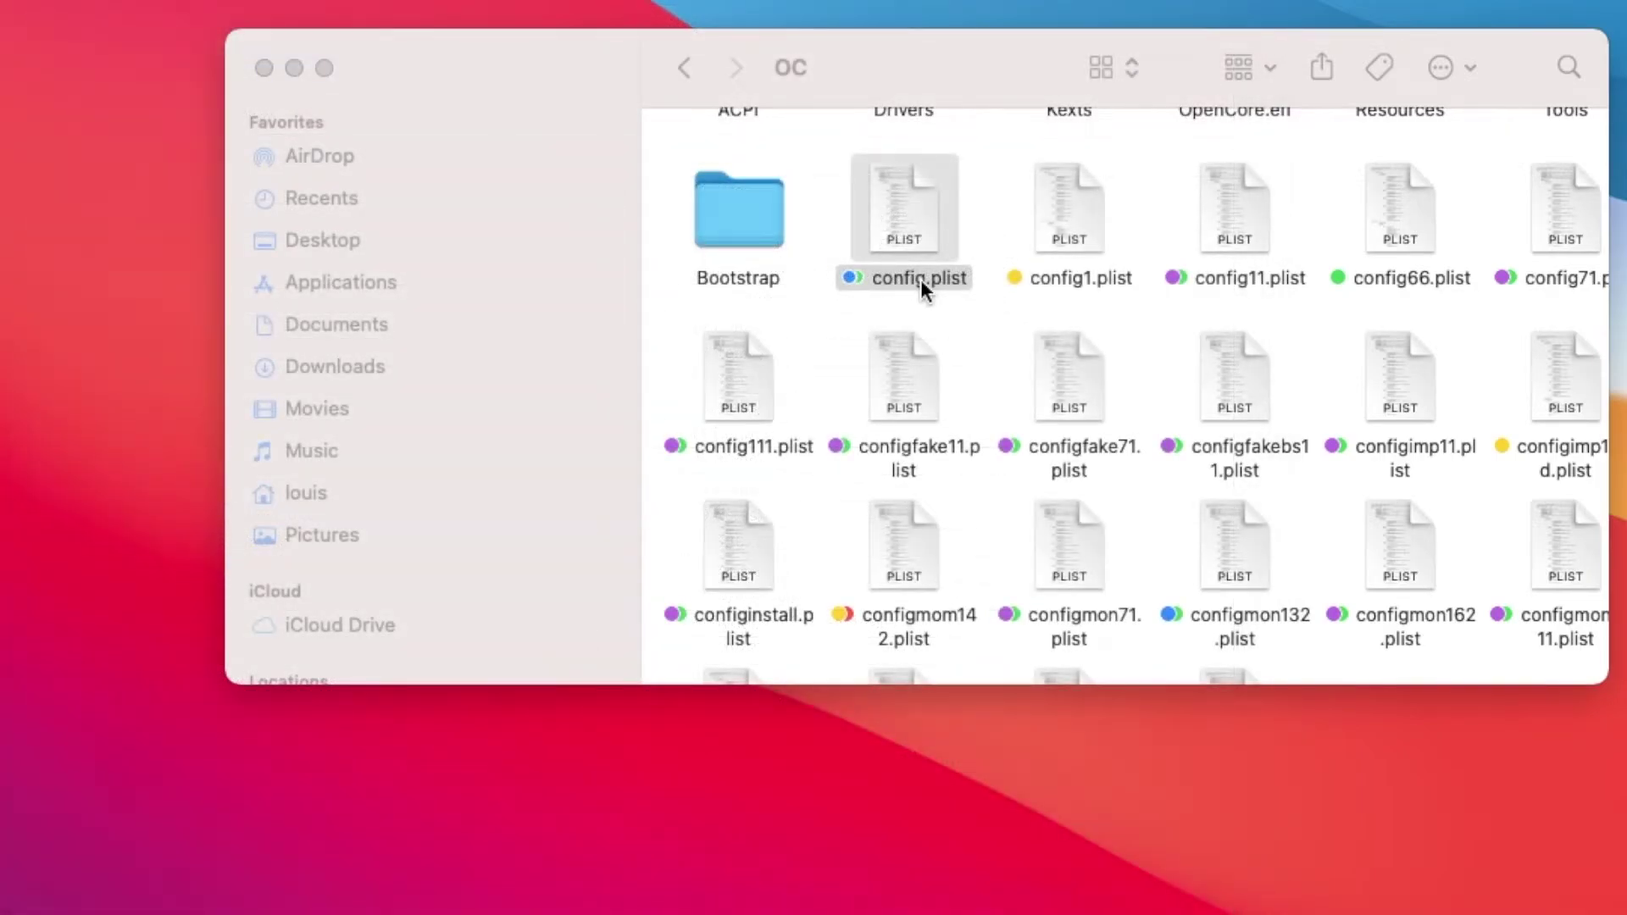
- Open CLOVER/config.plist in Xcode and expand its Devices section
click(686, 70)
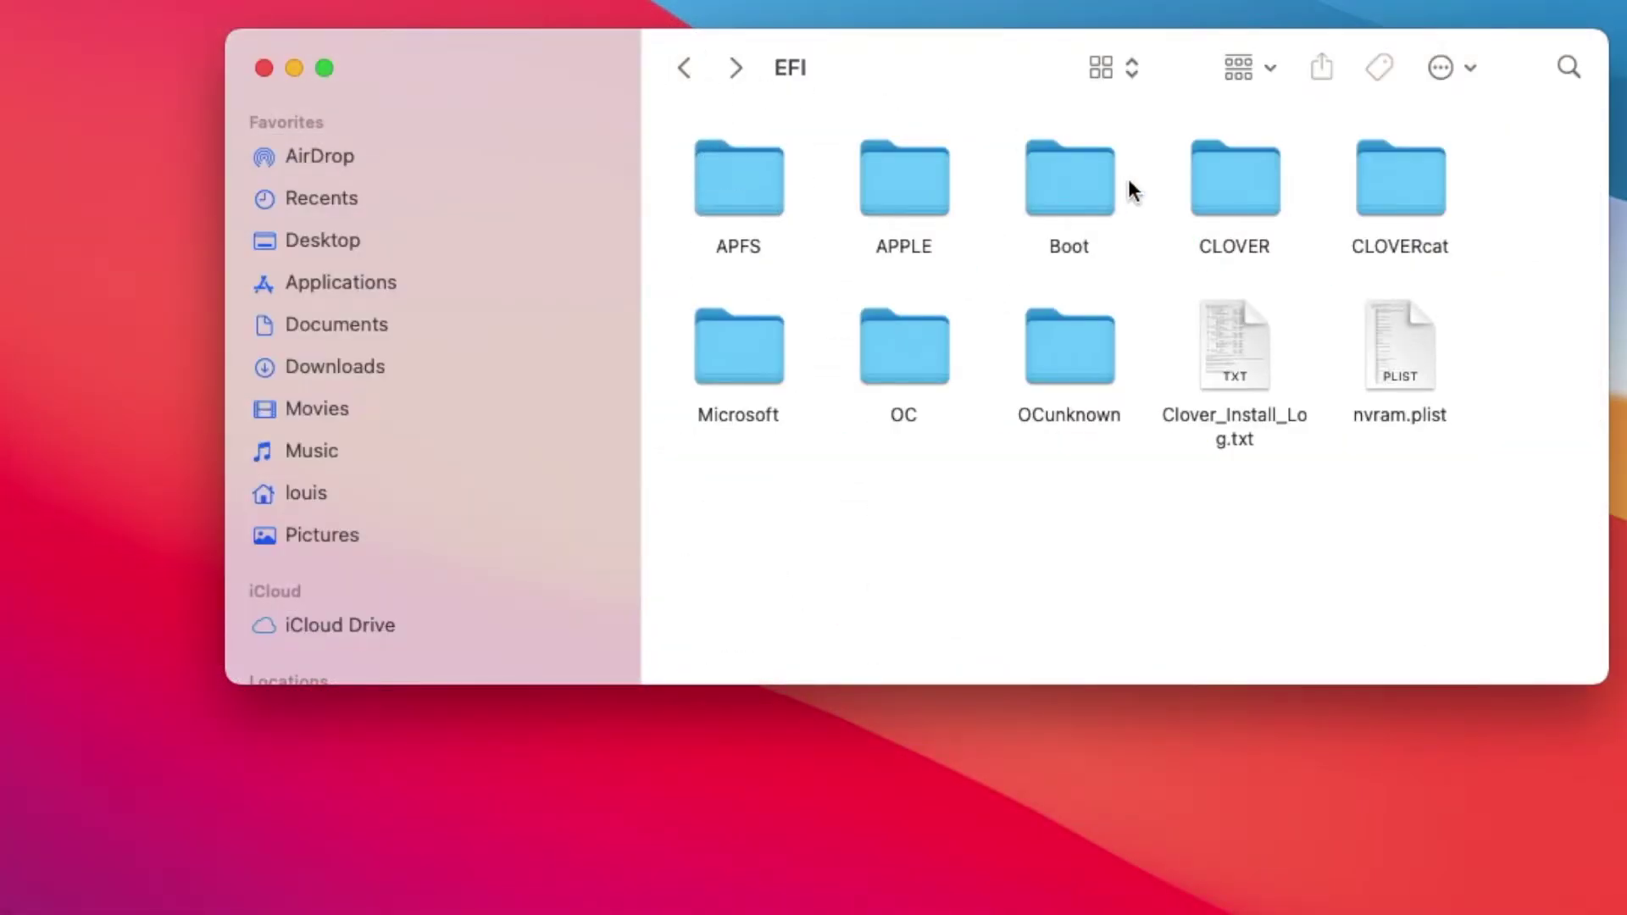
double_click(1203, 162)
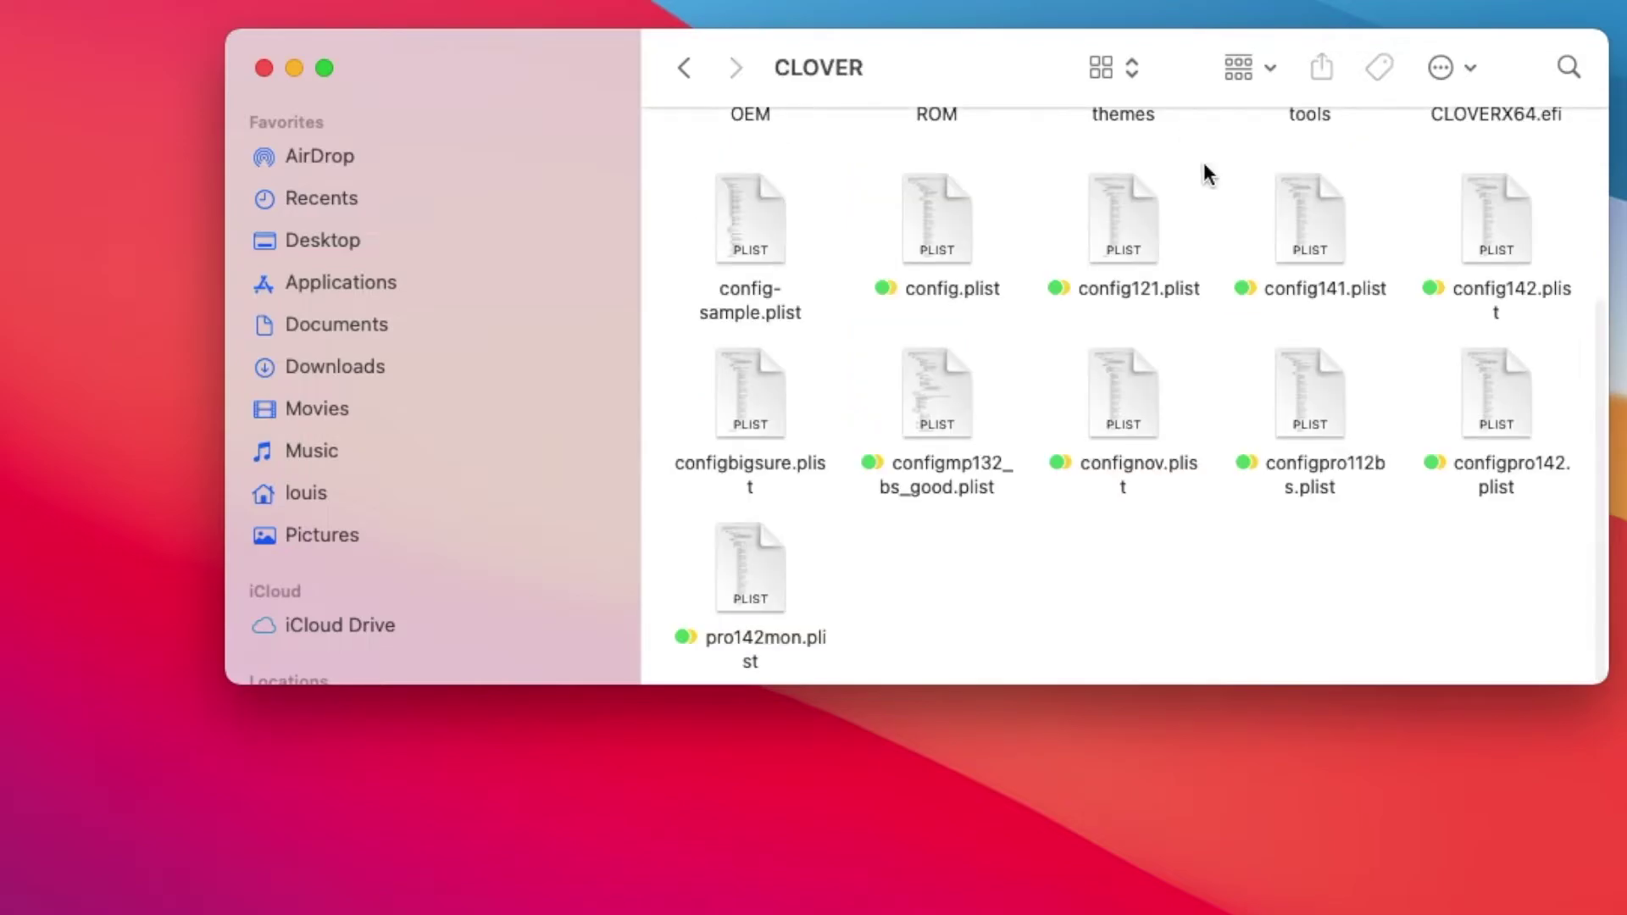
double_click(926, 251)
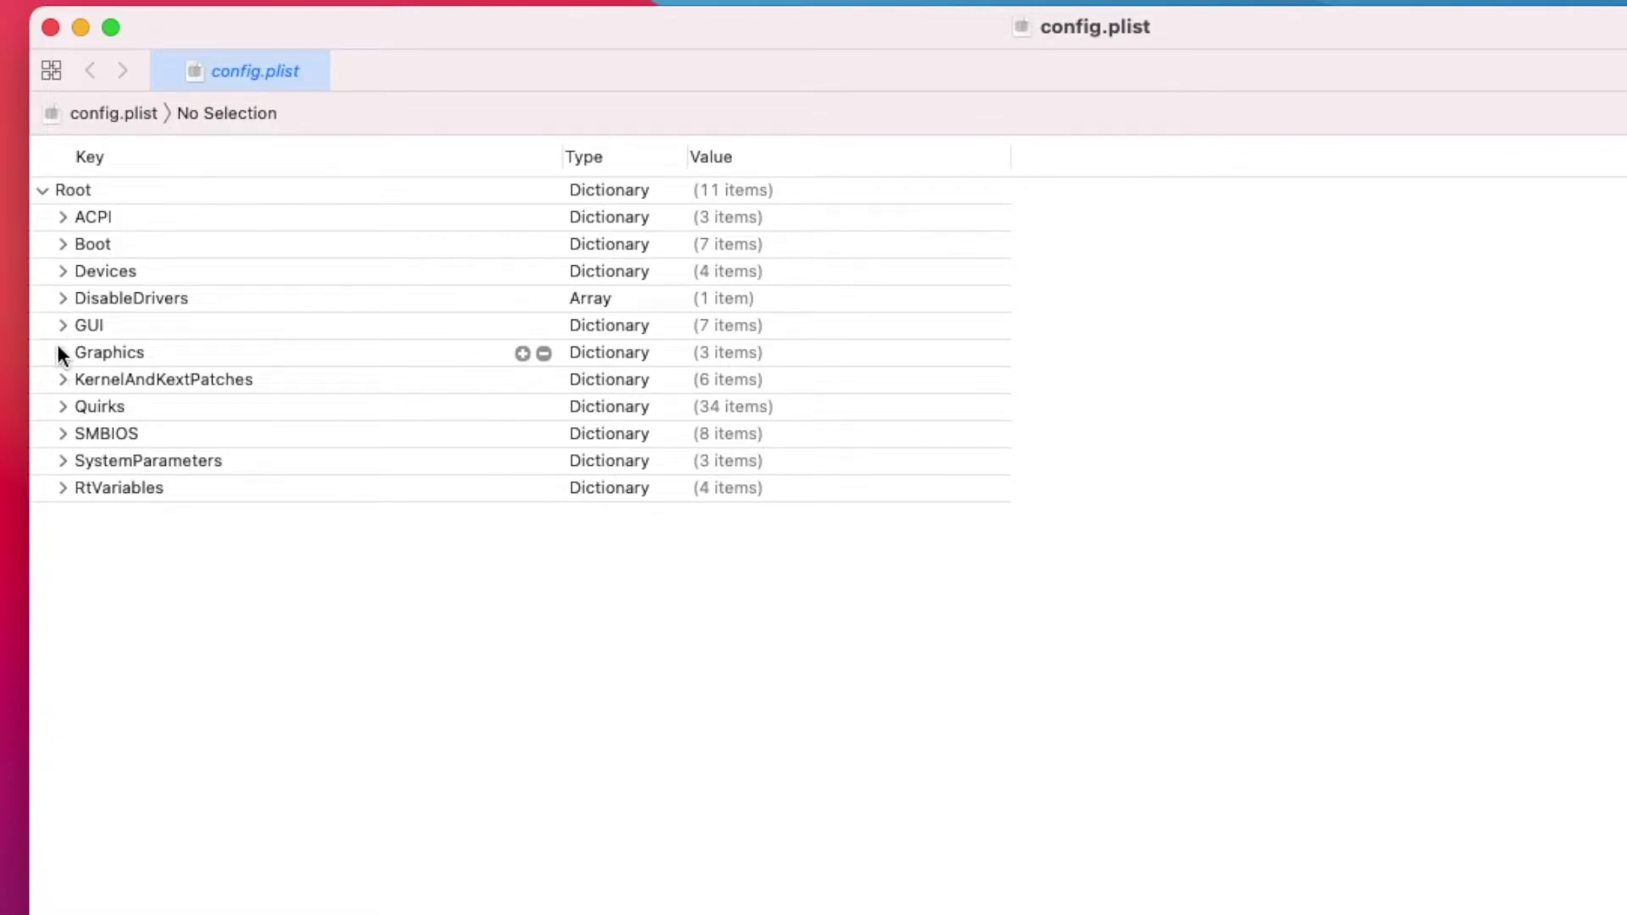
click(64, 271)
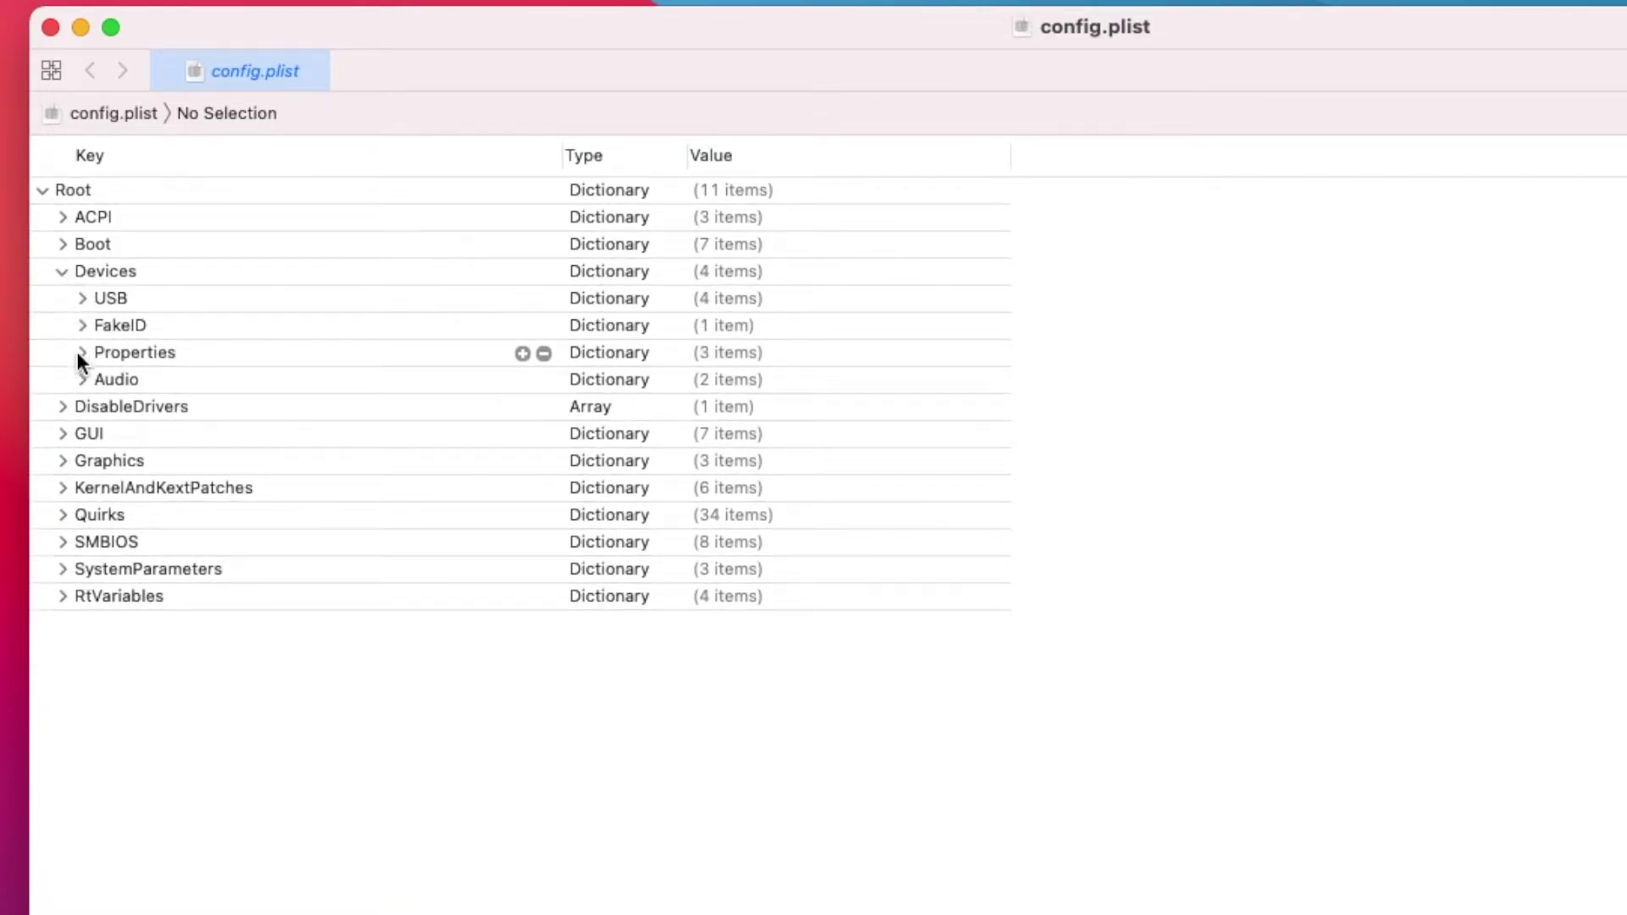
- Reveal the graphics device's four properties and FakeID IntelGFX 0x04128086, then close the plist
click(82, 352)
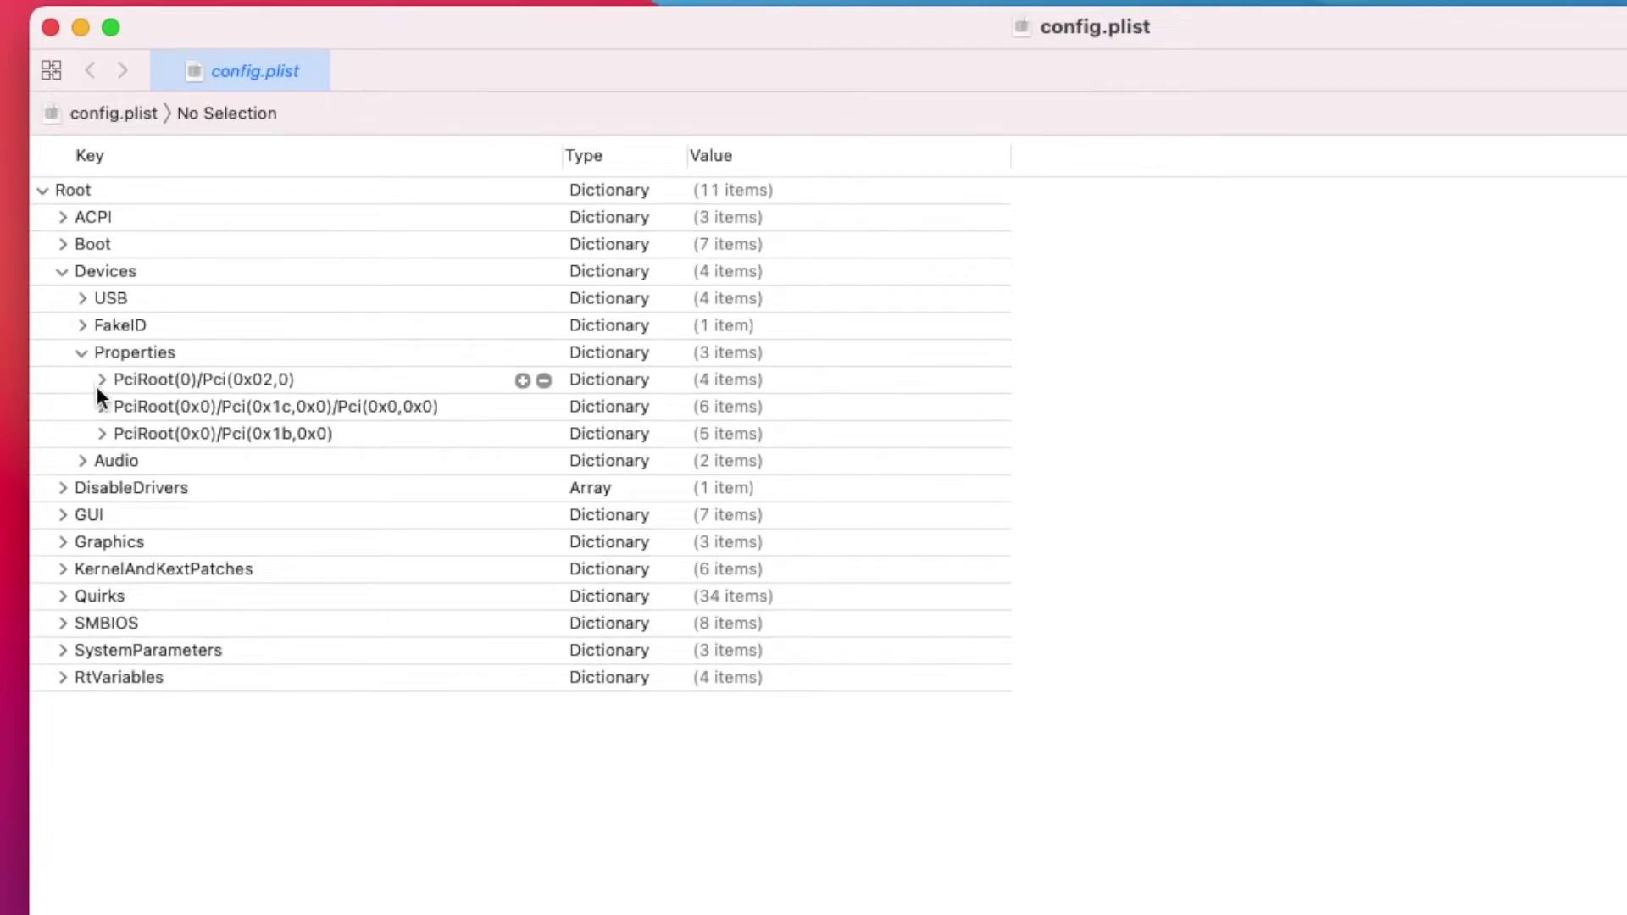
click(102, 379)
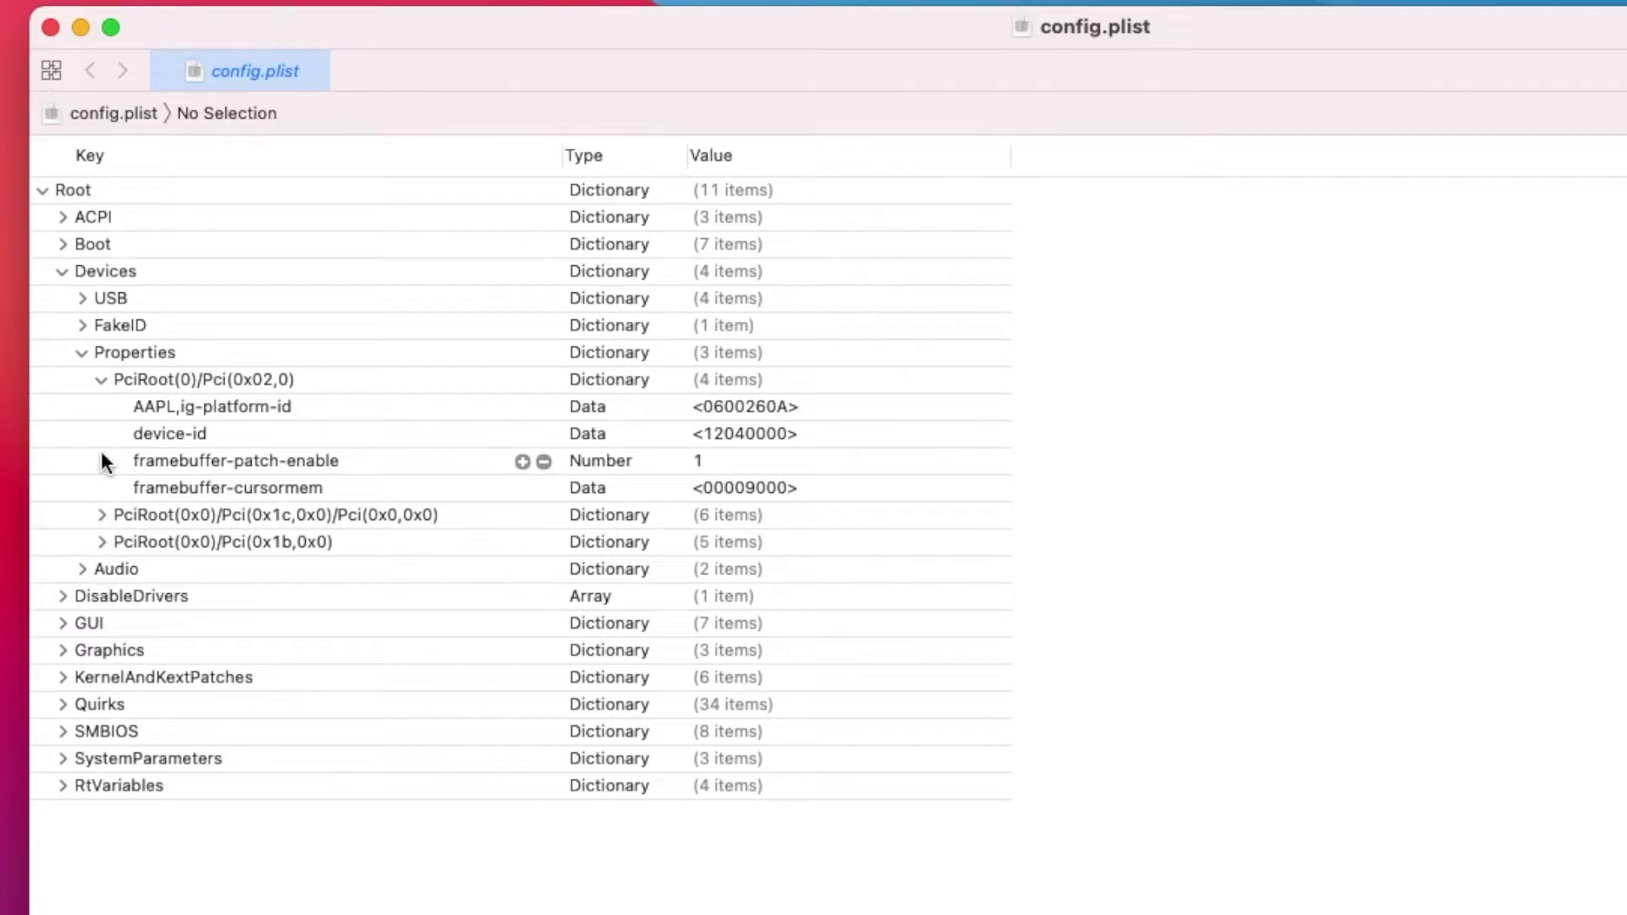
click(82, 328)
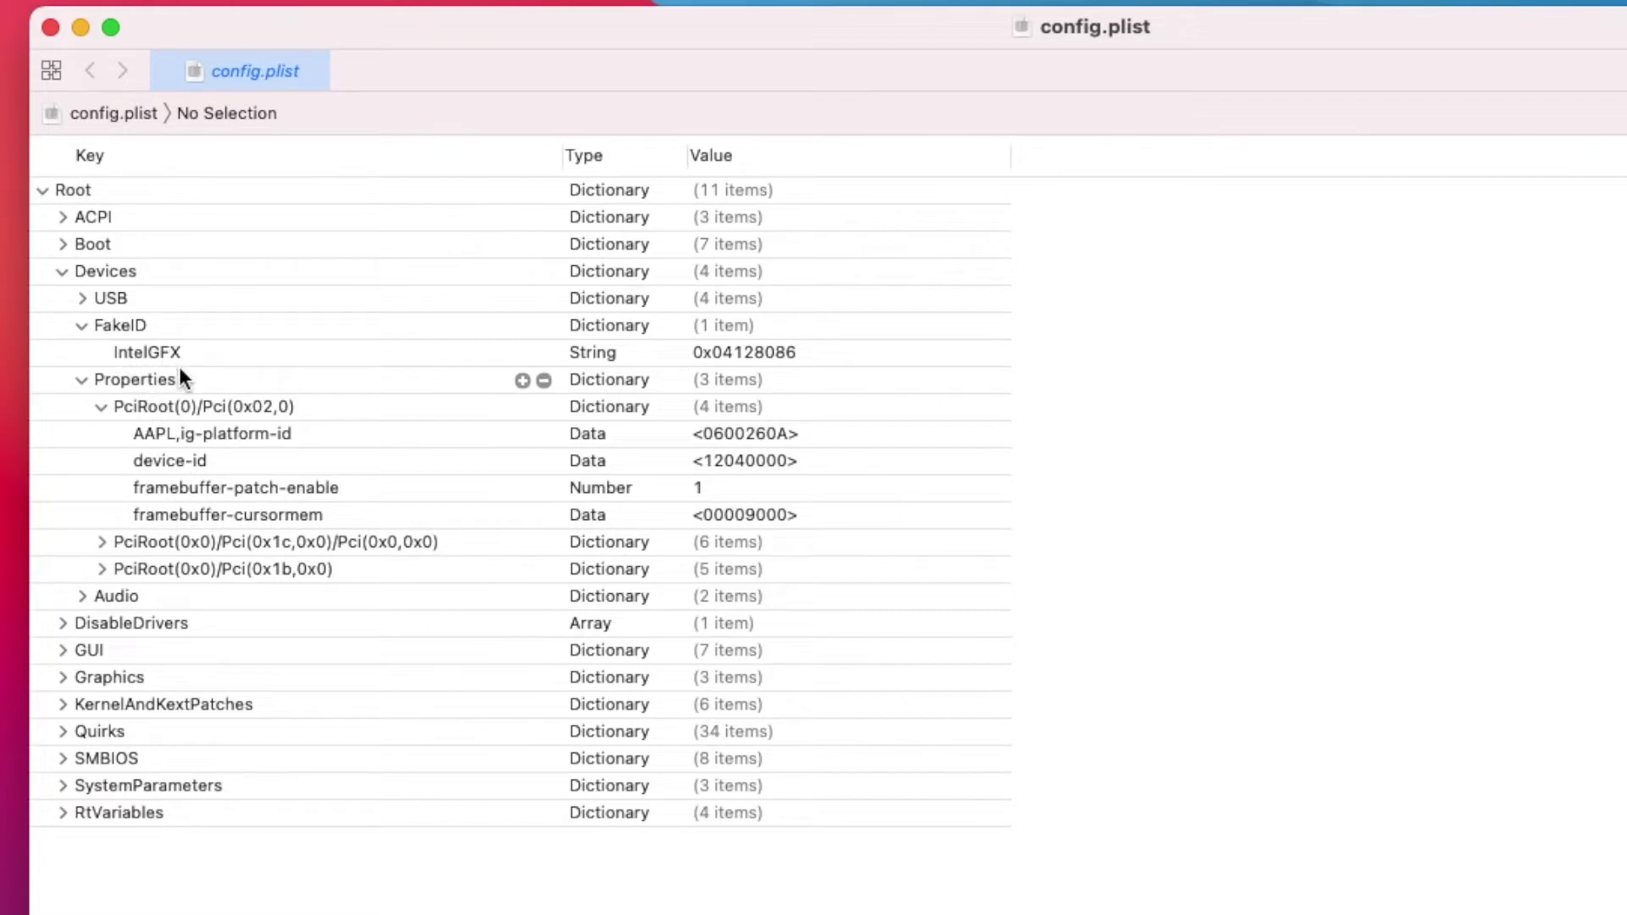
click(49, 26)
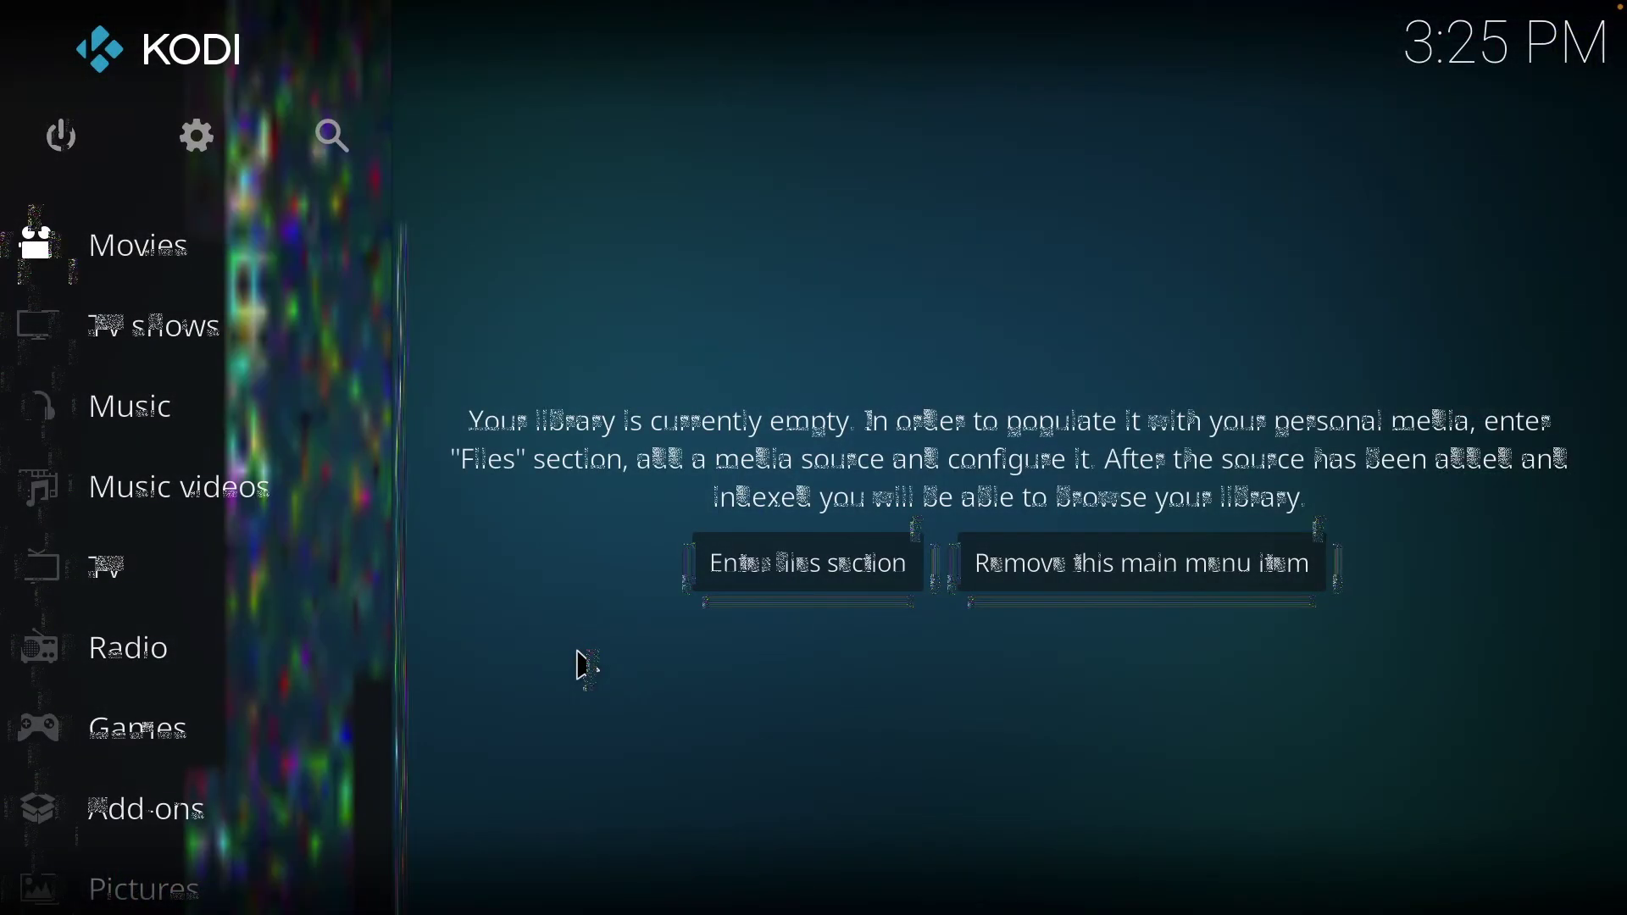
- Step through Kodi's main menu down to Weather and back up to Pictures amid the glitched sidebar
key(Down)
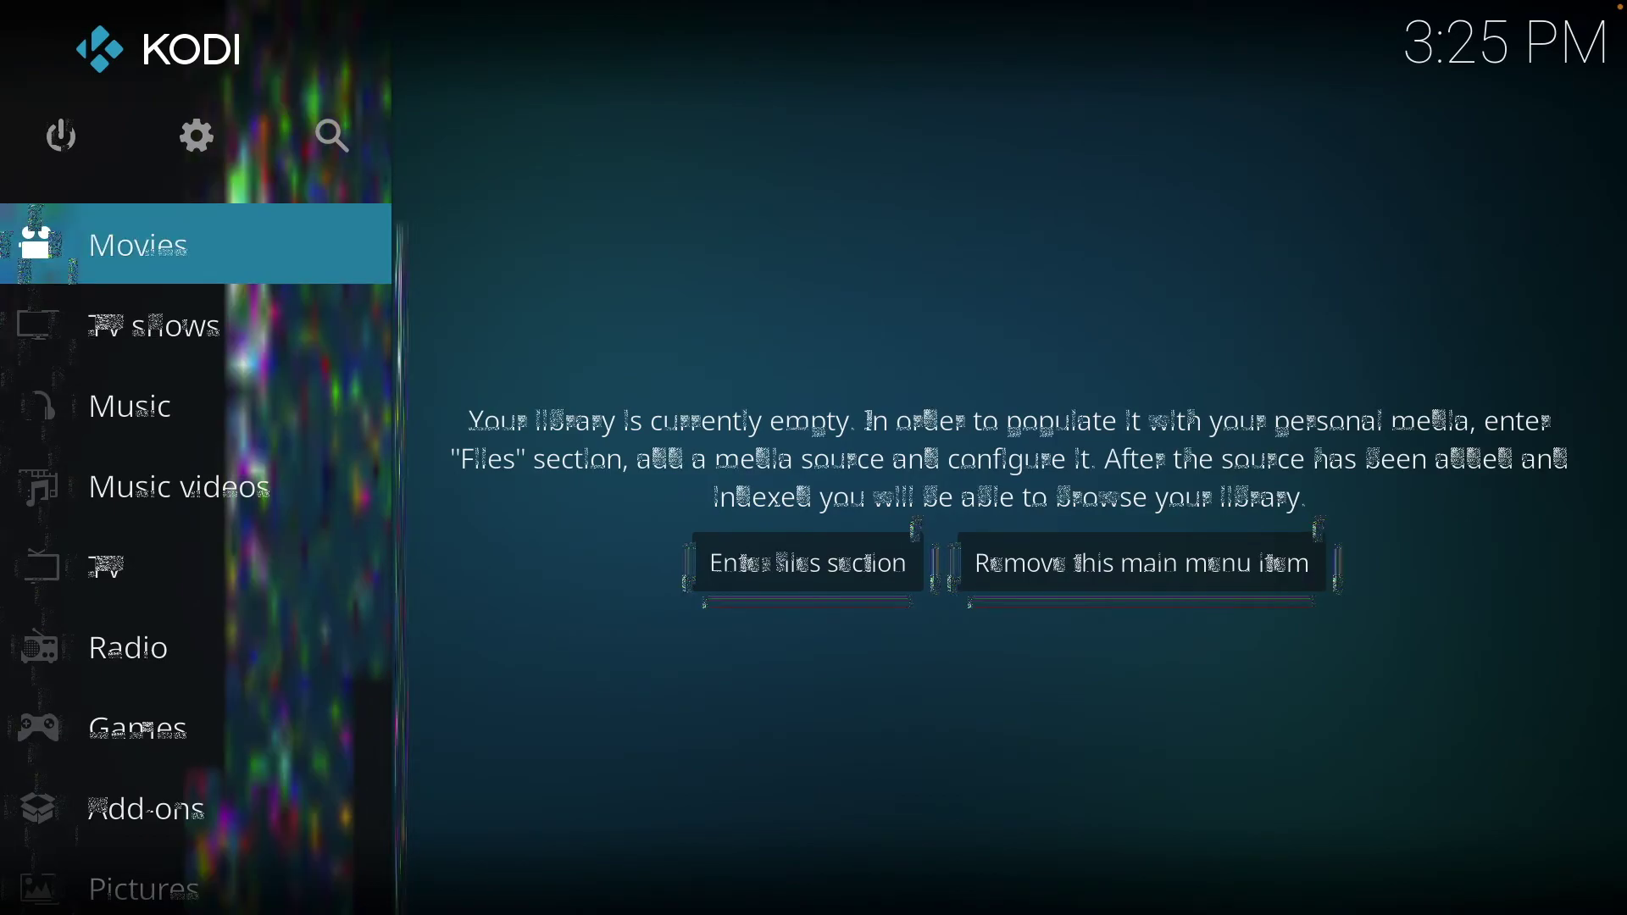
key(Down)
key(Down)
key(Down)
key(Down)
key(Down)
key(Up)
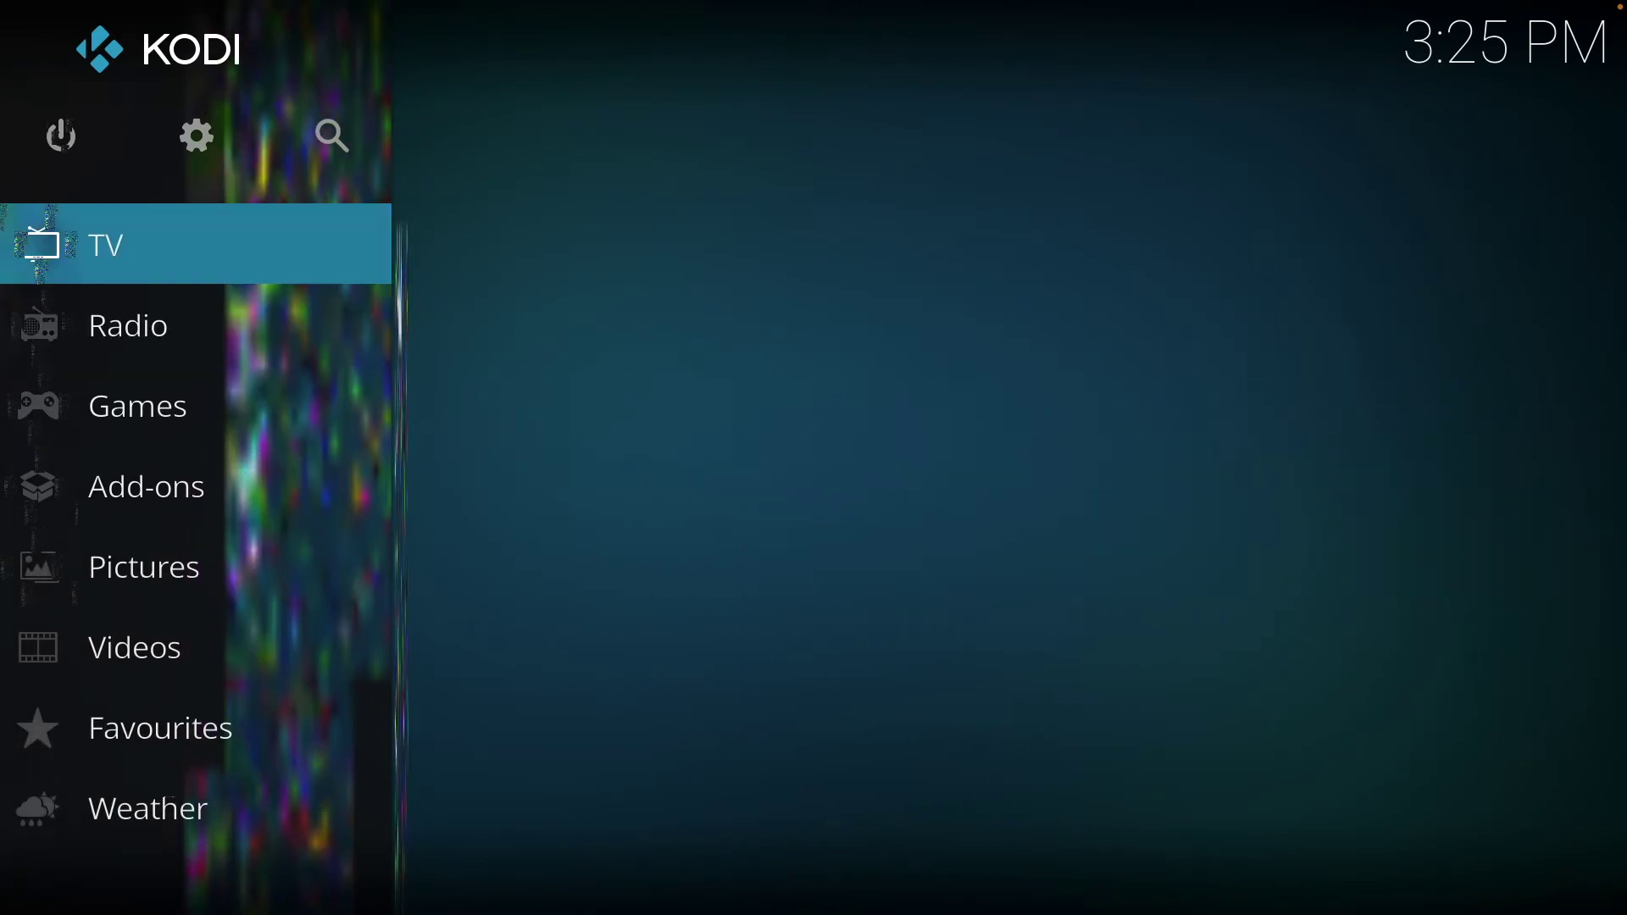
key(Up)
key(Up)
key(Up)
key(Up)
key(Up)
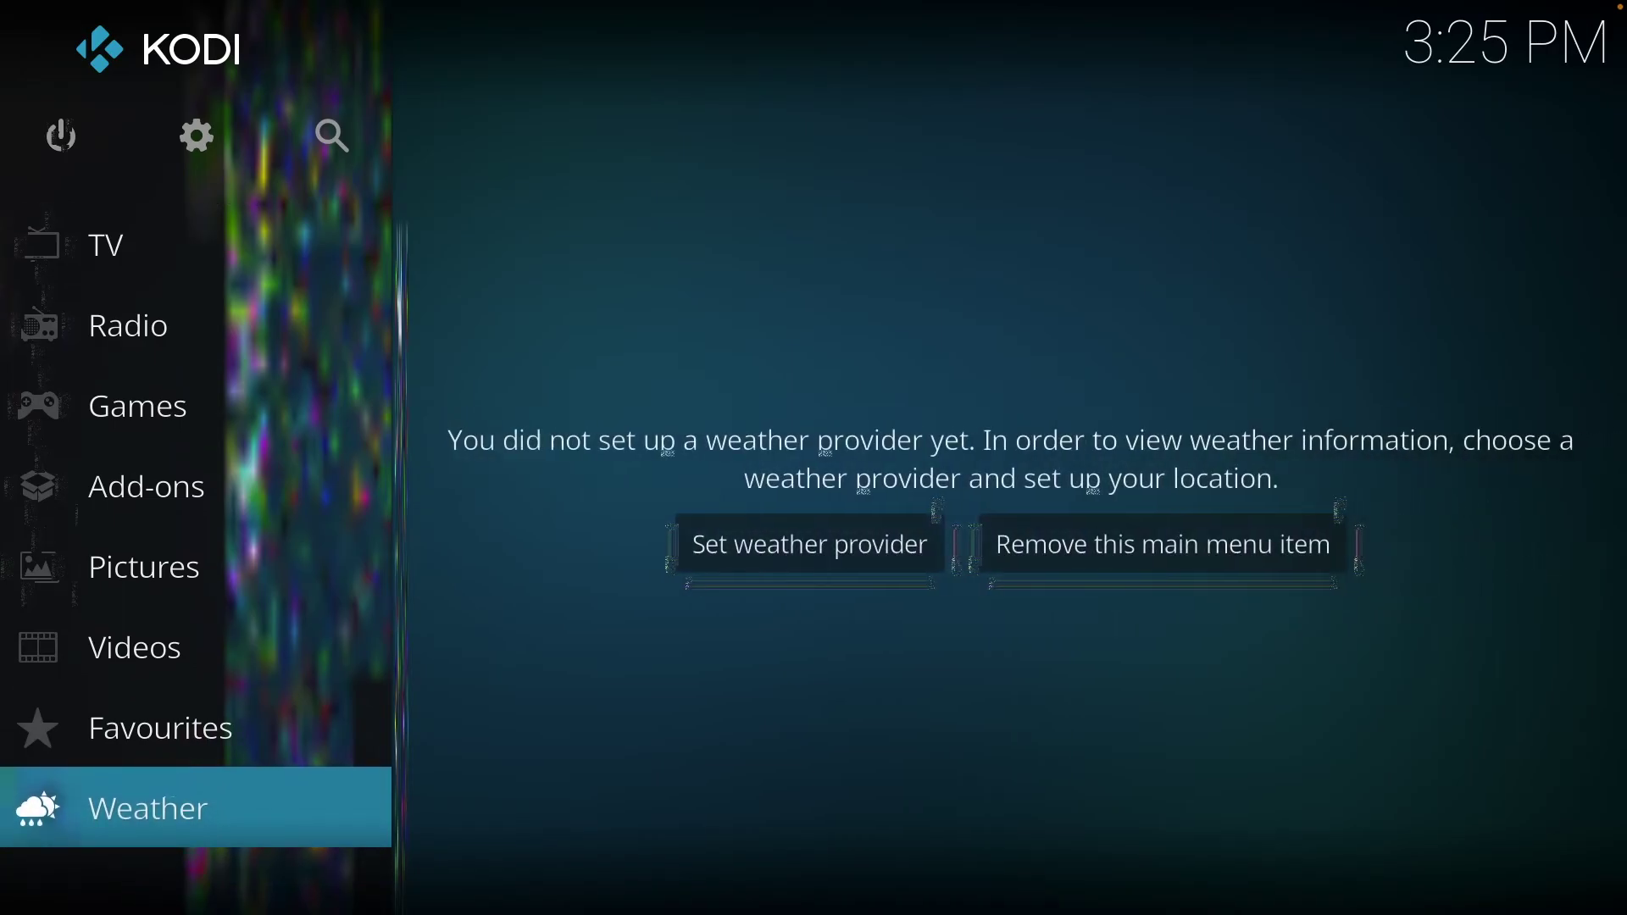
key(Up)
key(Up)
key(Up)
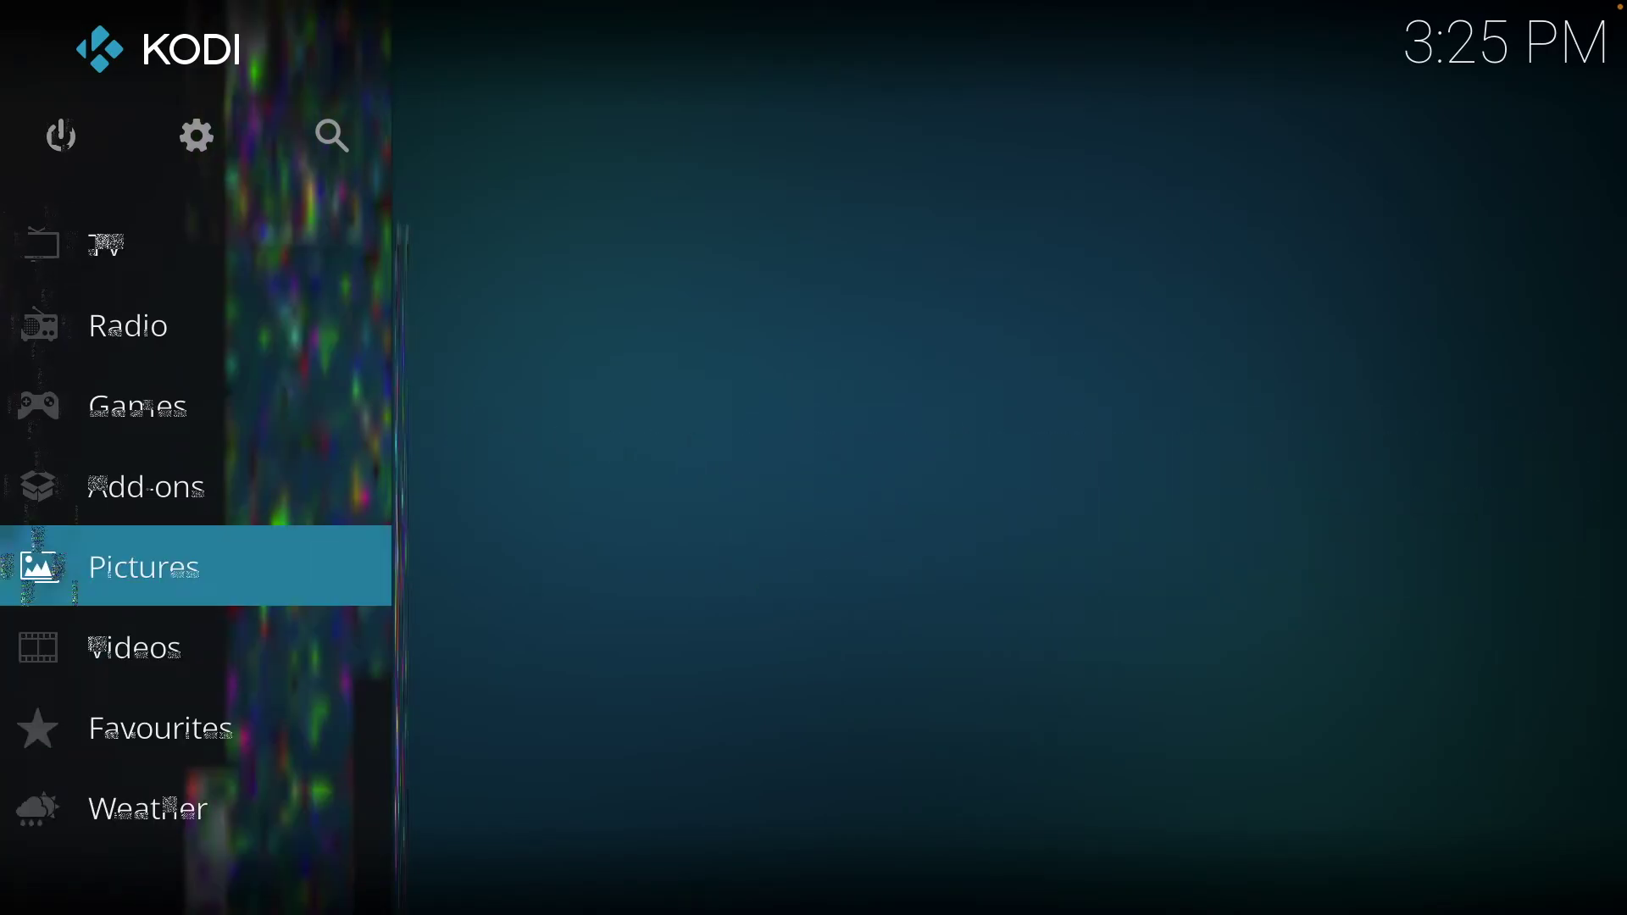
key(Up)
key(Up)
key(Up)
key(Up)
key(Up)
key(Up)
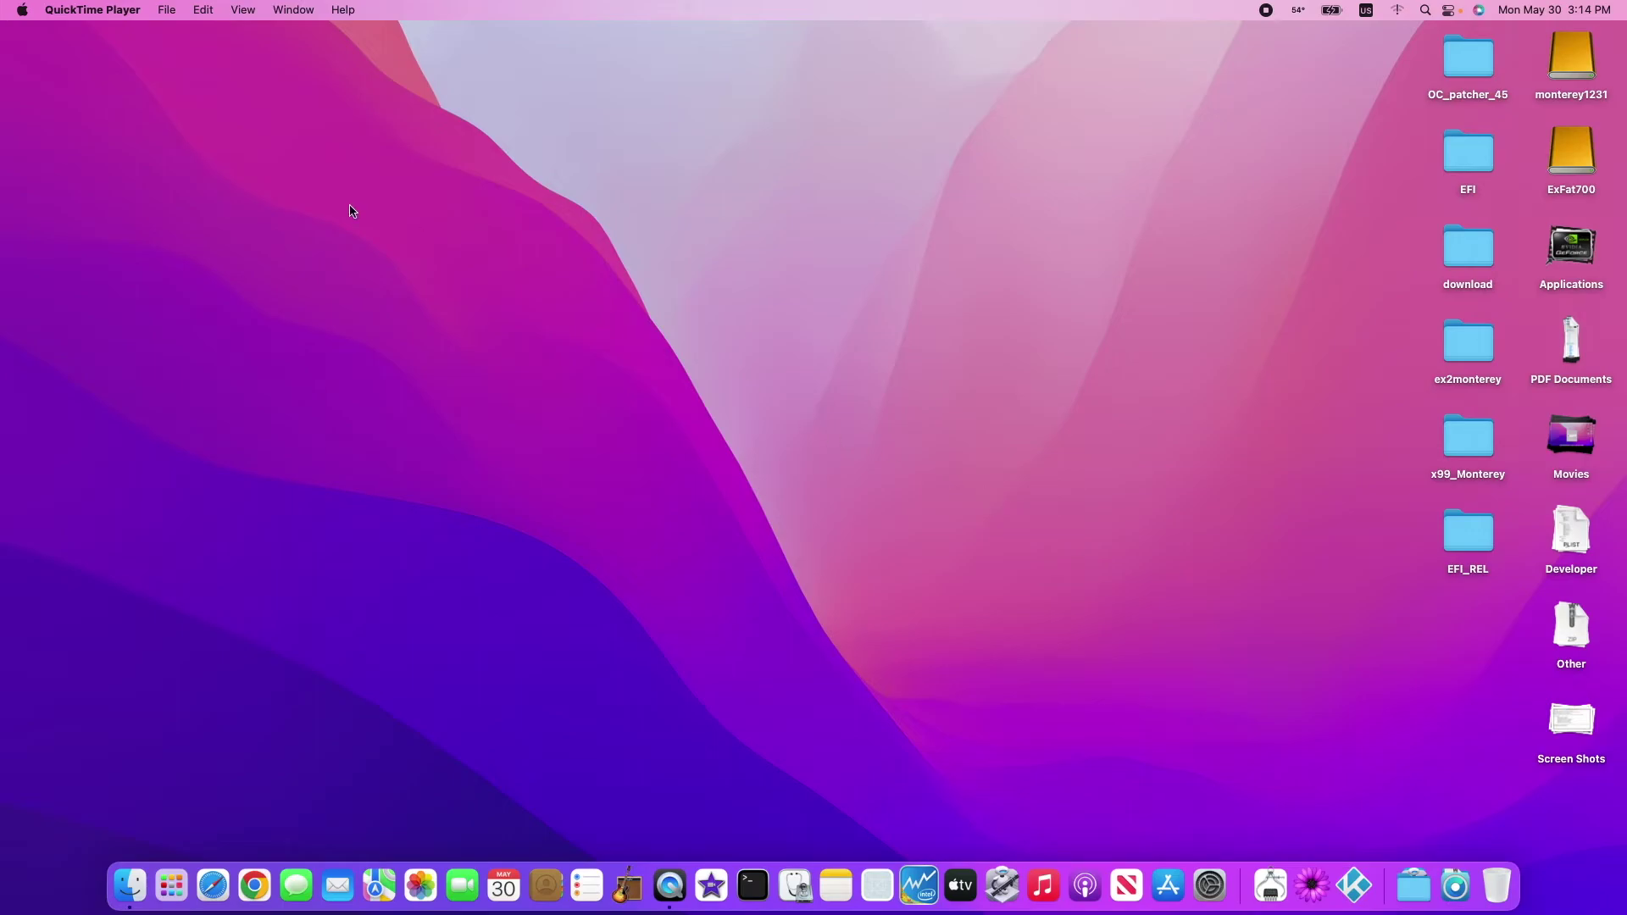
- Focus the desktop and launch Kodi from the Dock
click(1094, 611)
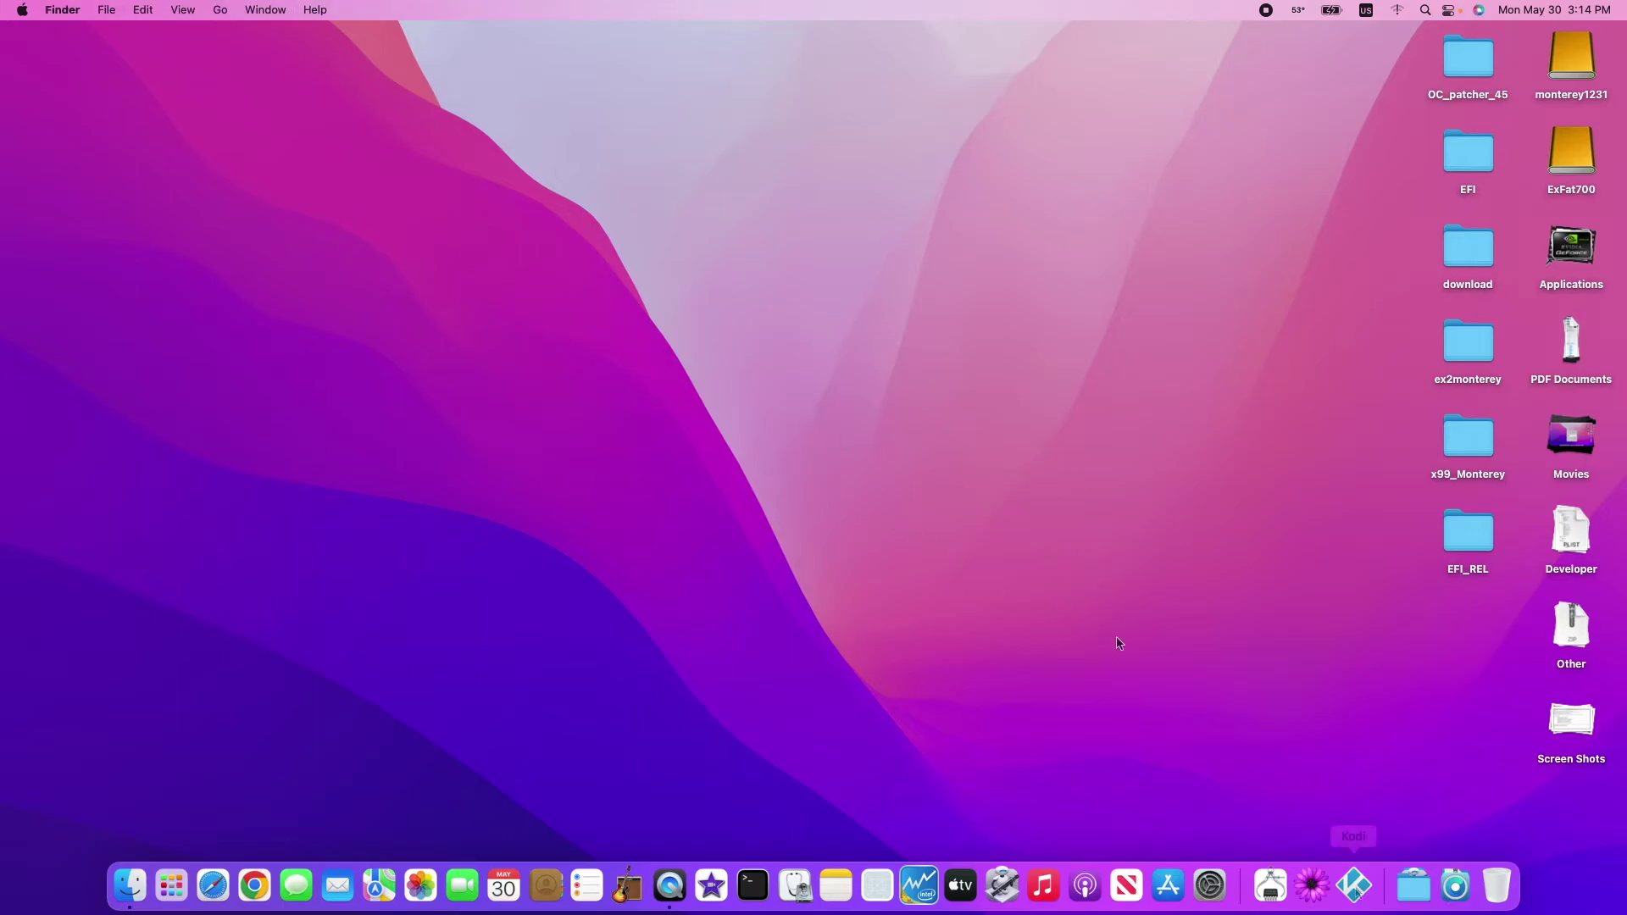
click(1355, 890)
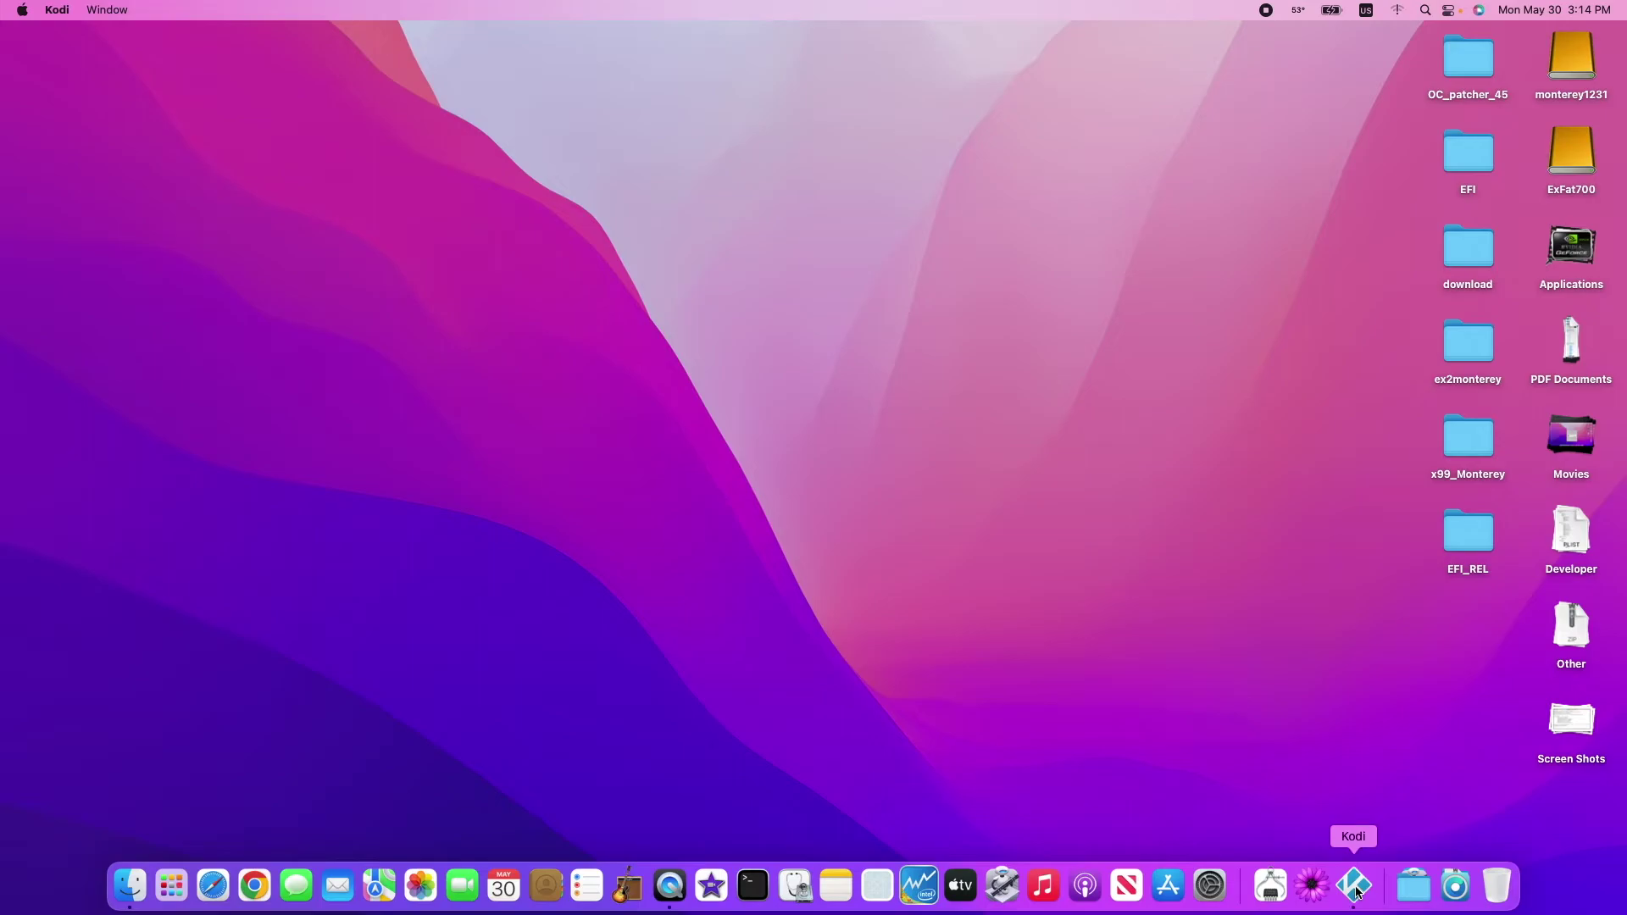